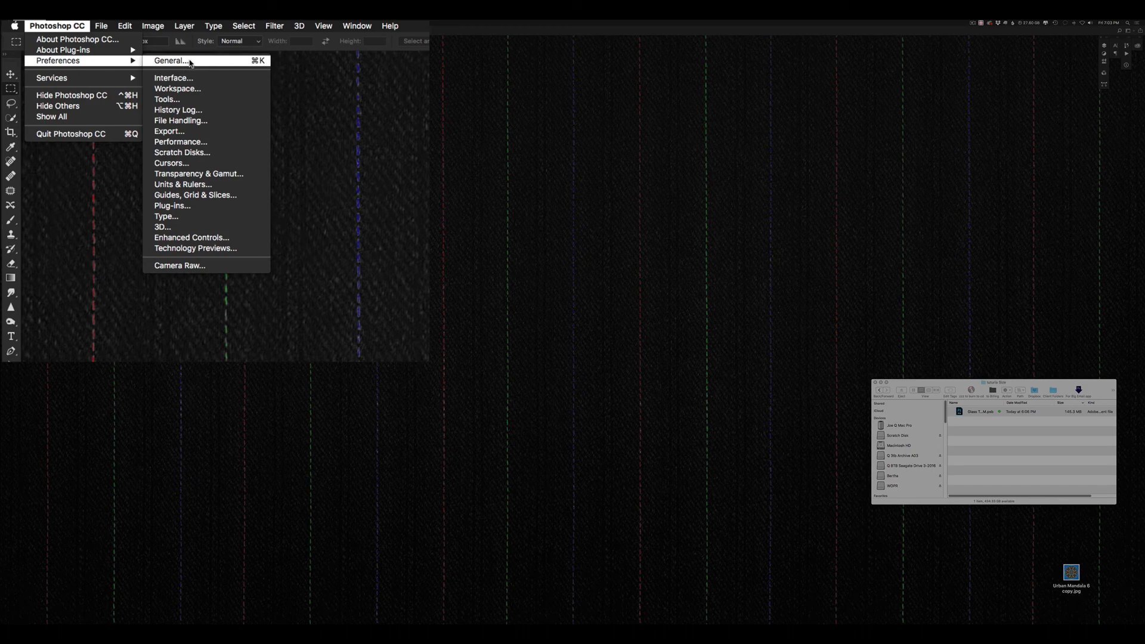
# Open the General preferences and examine the available Color Picker options, keeping Adobe
pyautogui.click(188, 61)
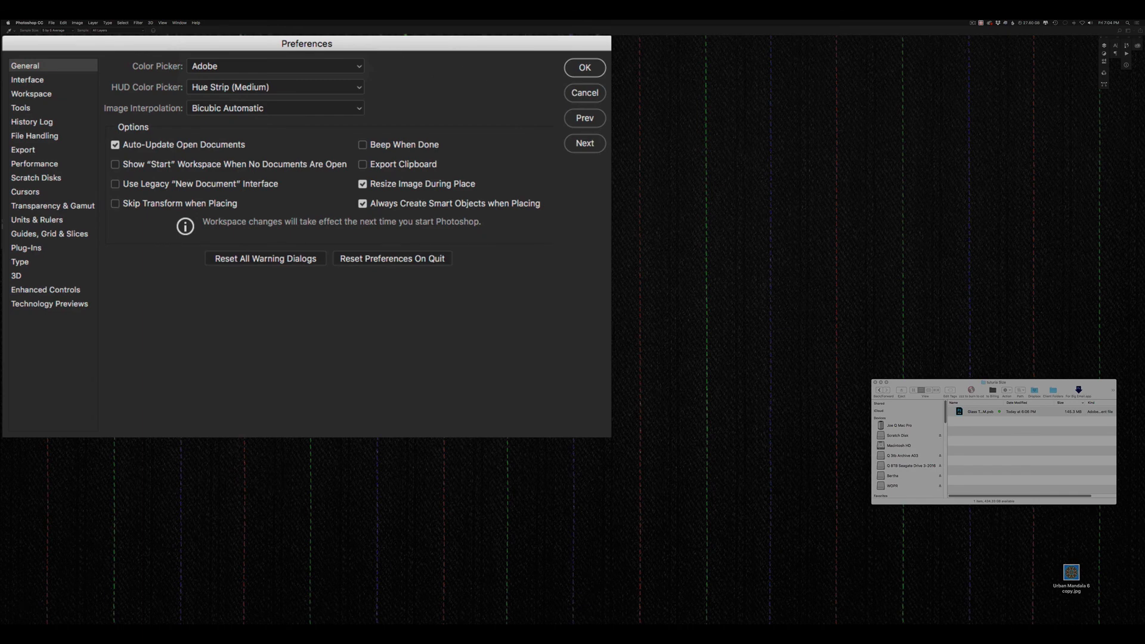
pyautogui.click(299, 63)
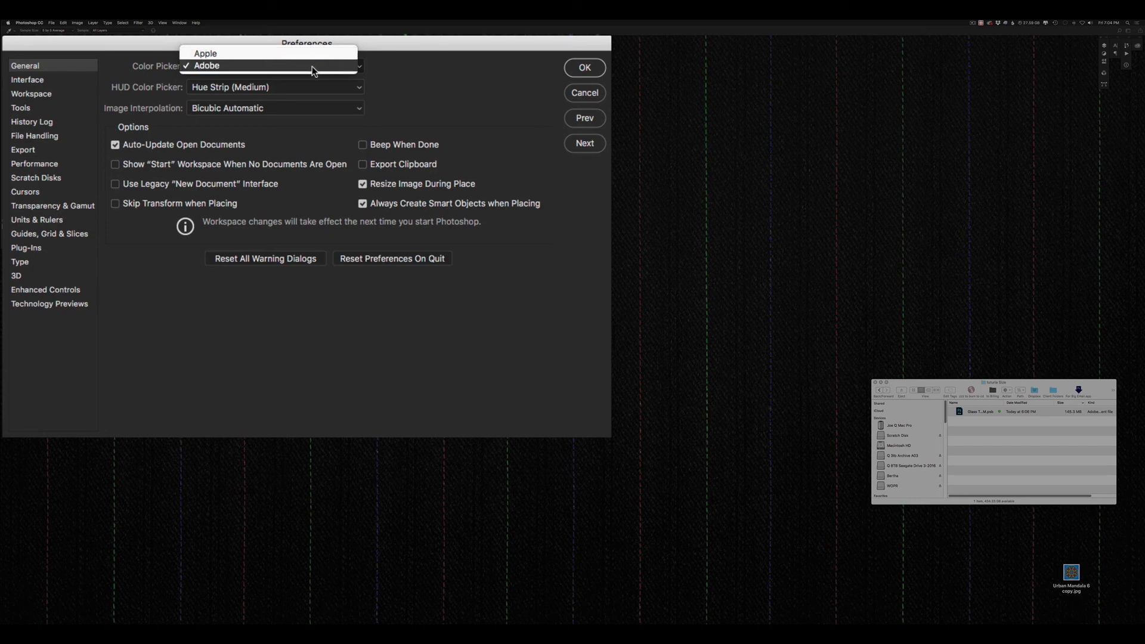
pyautogui.click(460, 72)
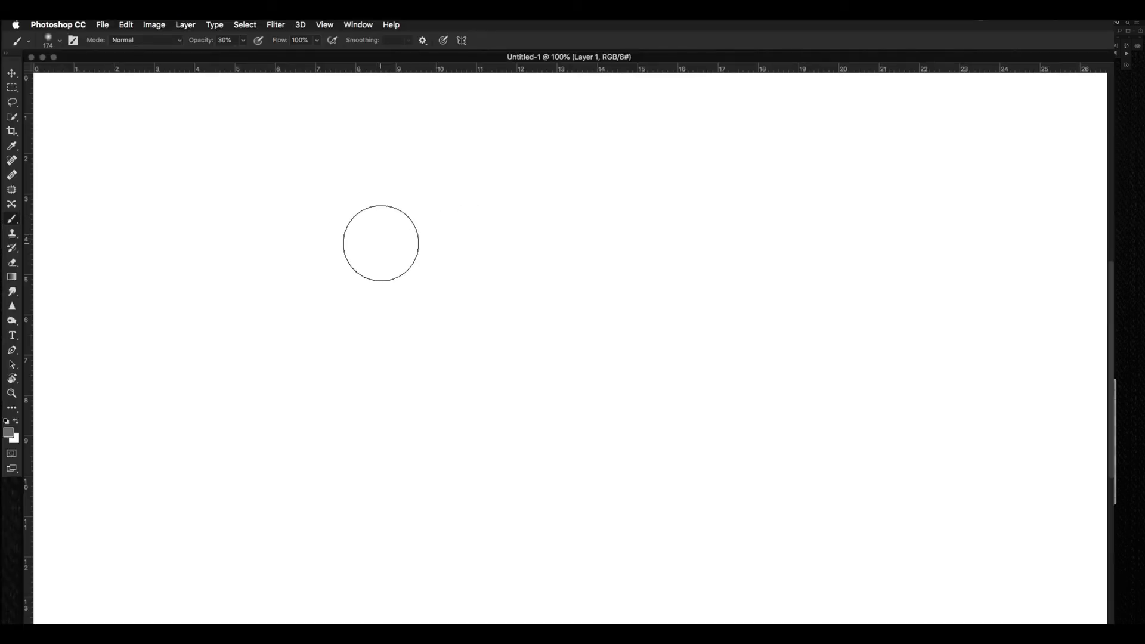
# Choose a dark teal foreground colour for the Brush tool with the on-canvas HUD color picker
pyautogui.press('b')
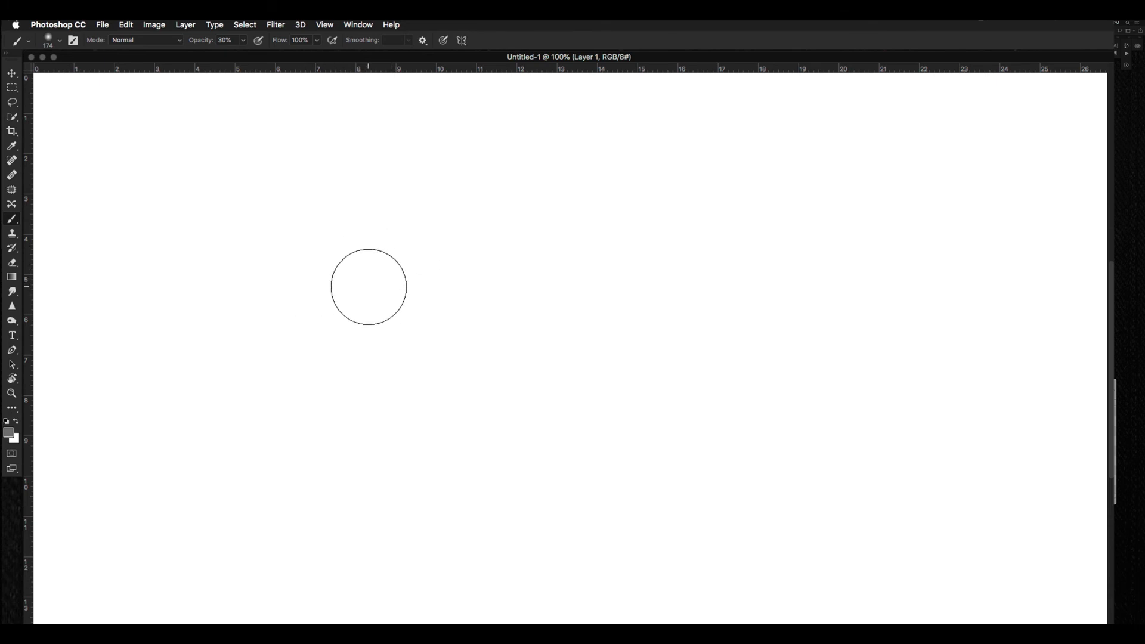
pyautogui.hotkey('ctrl', 'alt')
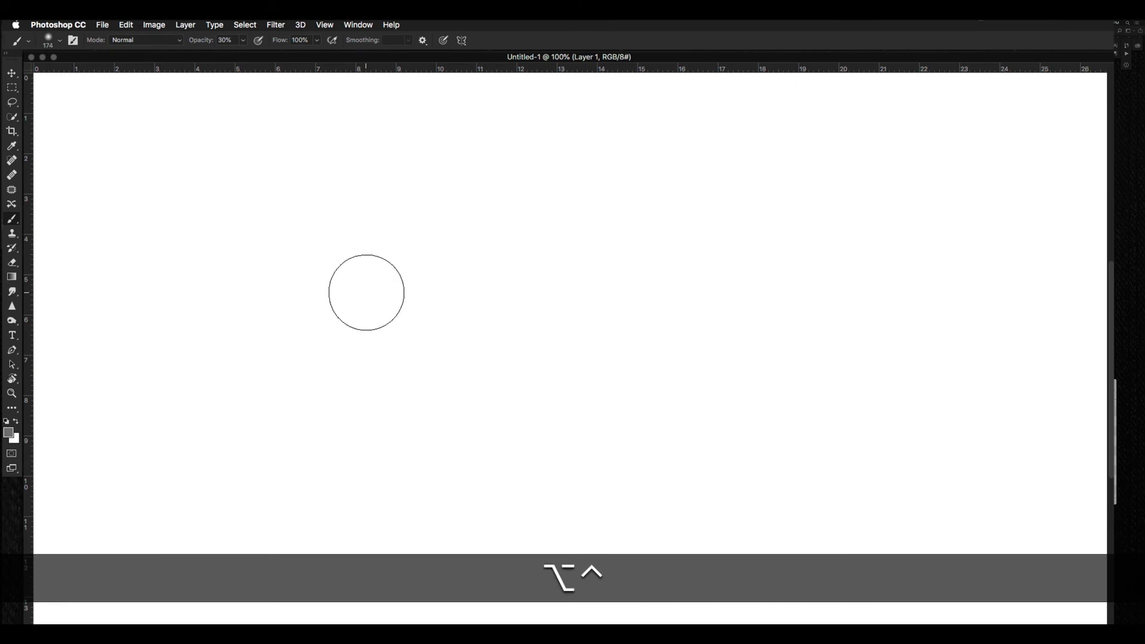
pyautogui.press('super')
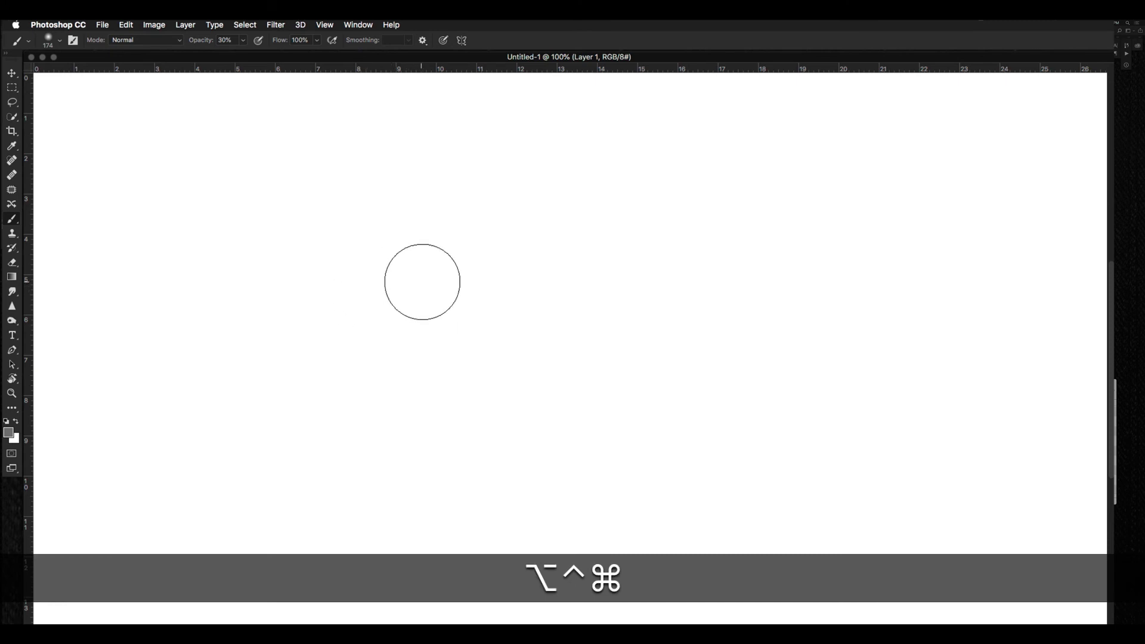
pyautogui.keyDown('ctrl'); pyautogui.keyDown('alt'); pyautogui.keyDown('super'); pyautogui.click(423, 281); pyautogui.keyUp('super'); pyautogui.keyUp('alt'); pyautogui.keyUp('ctrl')
pyautogui.moveTo(424, 284)
pyautogui.mouseDown()
pyautogui.moveTo(531, 245)
pyautogui.moveTo(552, 271)
pyautogui.moveTo(497, 289)
pyautogui.moveTo(474, 232)
pyautogui.moveTo(444, 254)
pyautogui.moveTo(532, 222)
pyautogui.moveTo(572, 257)
pyautogui.moveTo(545, 256)
pyautogui.moveTo(590, 235)
pyautogui.moveTo(590, 299)
pyautogui.moveTo(590, 274)
pyautogui.moveTo(433, 221)
pyautogui.moveTo(434, 307)
pyautogui.moveTo(536, 273)
pyautogui.moveTo(525, 237)
pyautogui.moveTo(460, 292)
pyautogui.moveTo(510, 279)
pyautogui.moveTo(493, 271)
pyautogui.moveTo(467, 195)
pyautogui.moveTo(519, 299)
pyautogui.moveTo(545, 253)
pyautogui.moveTo(573, 275)
pyautogui.moveTo(552, 294)
pyautogui.moveTo(501, 249)
pyautogui.moveTo(501, 274)
pyautogui.moveTo(517, 273)
pyautogui.moveTo(501, 292)
pyautogui.moveTo(543, 251)
pyautogui.moveTo(517, 252)
pyautogui.mouseUp()
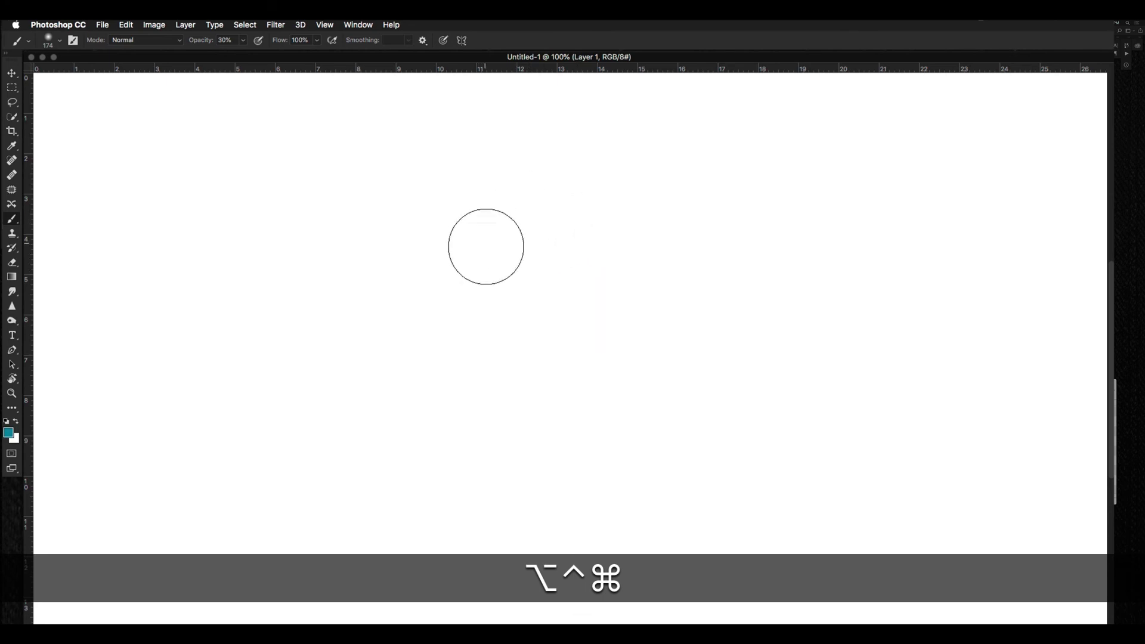
pyautogui.keyDown('ctrl'); pyautogui.keyDown('alt'); pyautogui.keyDown('super'); pyautogui.click(411, 263); pyautogui.keyUp('super'); pyautogui.keyUp('alt'); pyautogui.keyUp('ctrl')
pyautogui.moveTo(412, 263)
pyautogui.mouseDown()
pyautogui.moveTo(391, 255)
pyautogui.moveTo(400, 269)
pyautogui.mouseUp()
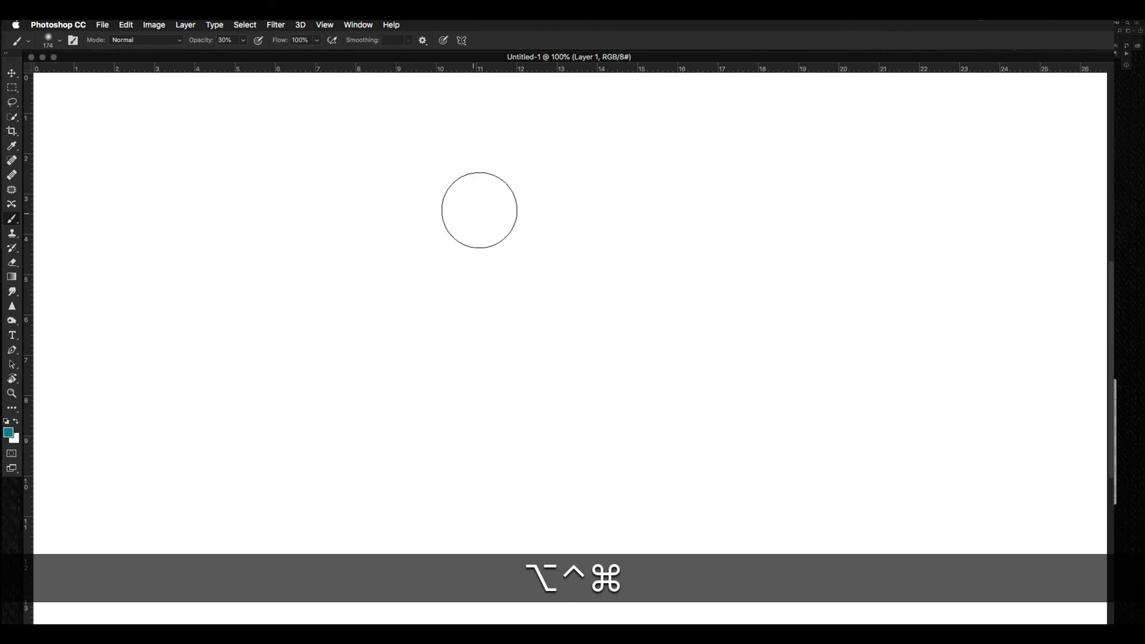
# Paint a soft teal patch on the blank canvas as a test and close the untitled document
pyautogui.moveTo(477, 210)
pyautogui.mouseDown()
pyautogui.moveTo(394, 255)
pyautogui.moveTo(541, 262)
pyautogui.moveTo(533, 299)
pyautogui.moveTo(378, 281)
pyautogui.moveTo(388, 325)
pyautogui.moveTo(496, 245)
pyautogui.moveTo(468, 328)
pyautogui.moveTo(420, 400)
pyautogui.moveTo(399, 347)
pyautogui.moveTo(441, 418)
pyautogui.moveTo(379, 423)
pyautogui.moveTo(381, 448)
pyautogui.mouseUp()
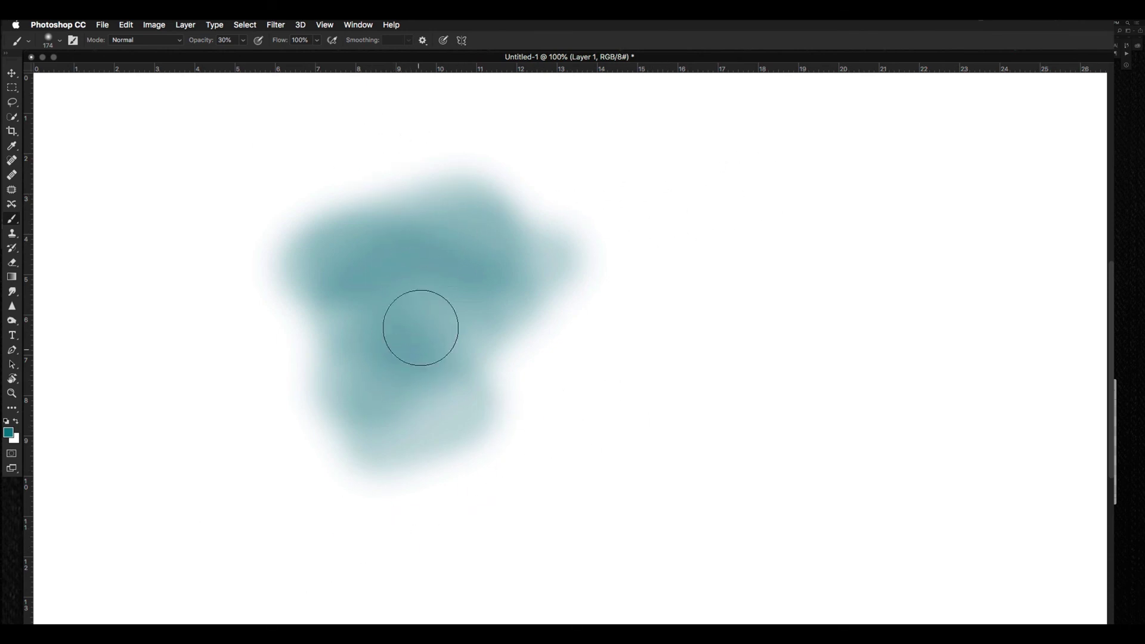
pyautogui.press('super+w')
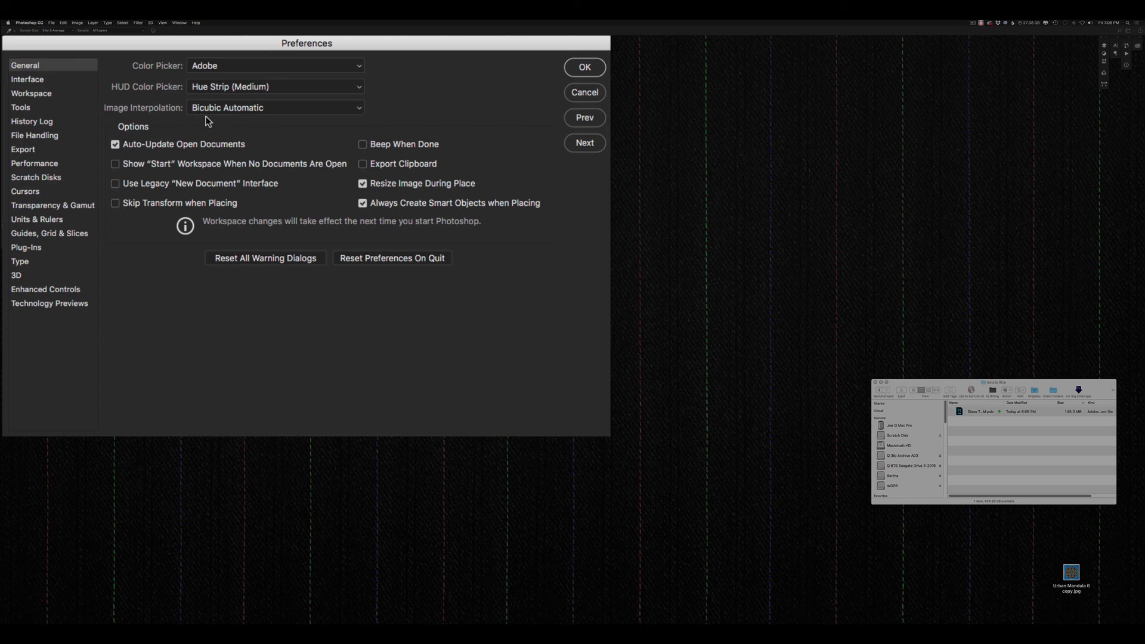
# Examine the Image Interpolation methods in the General preferences, keep Bicubic Automatic and close the preferences
pyautogui.click(291, 111)
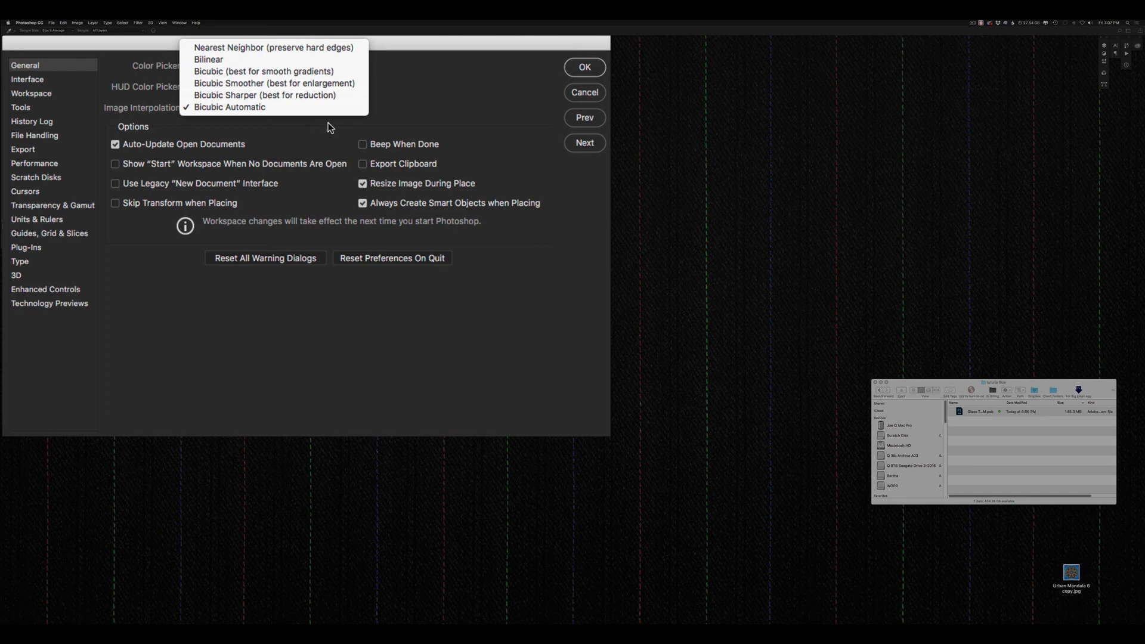
pyautogui.click(294, 137)
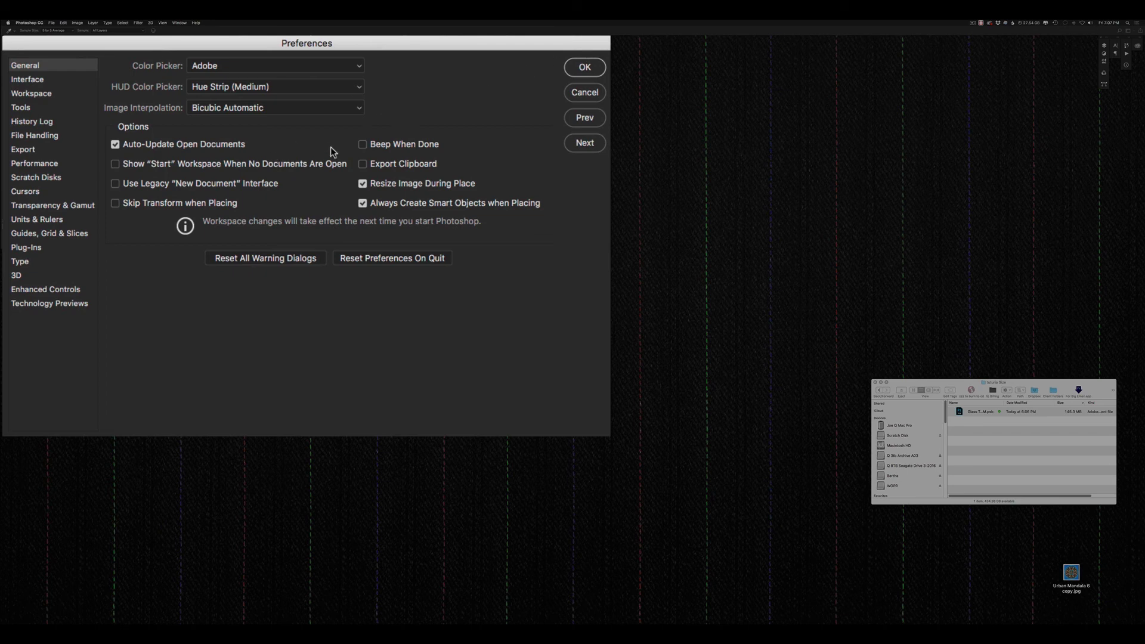
pyautogui.click(585, 68)
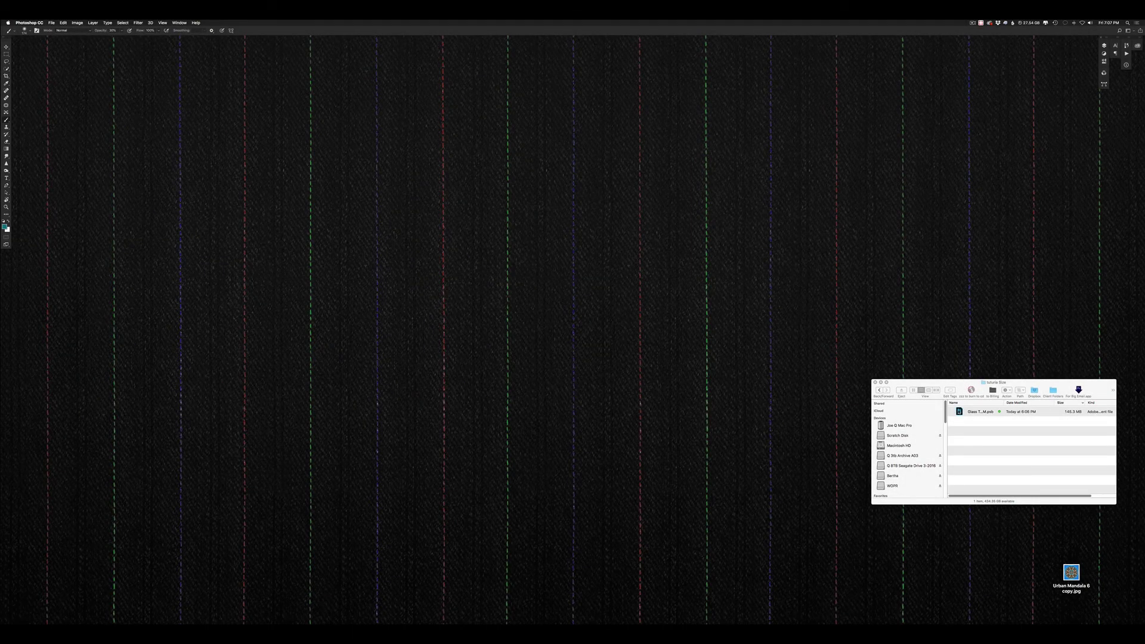
# Open Glass Test SM.psb and show the lowest layers of its layer stack
pyautogui.click(959, 412)
pyautogui.doubleClick(959, 413)
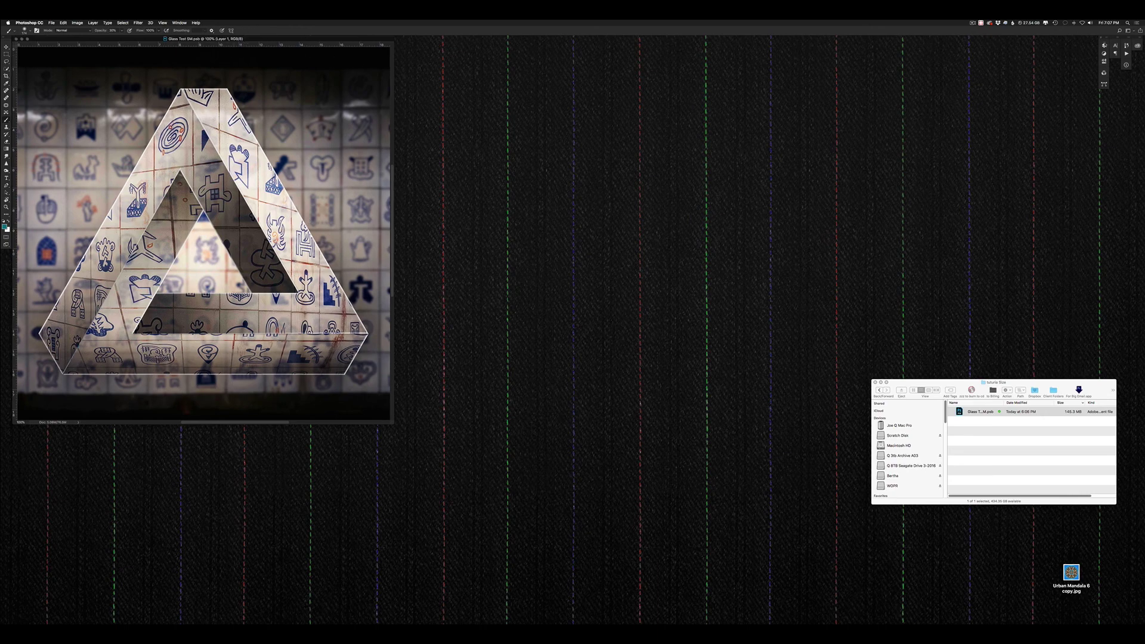
pyautogui.press('F7')
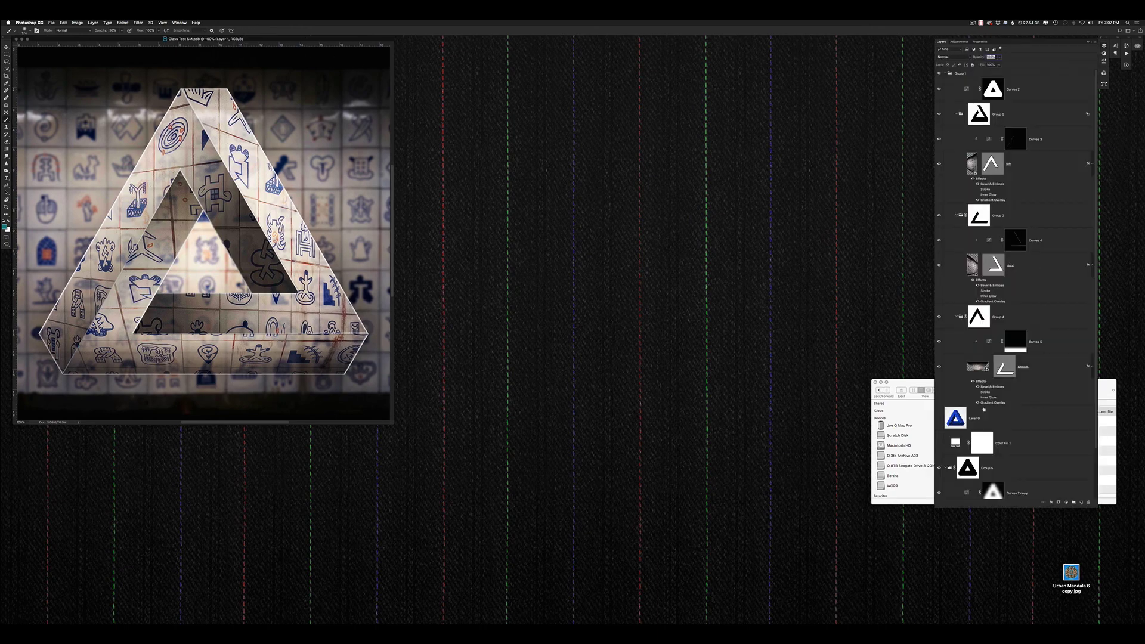
pyautogui.scroll(-3, 1084, 437)
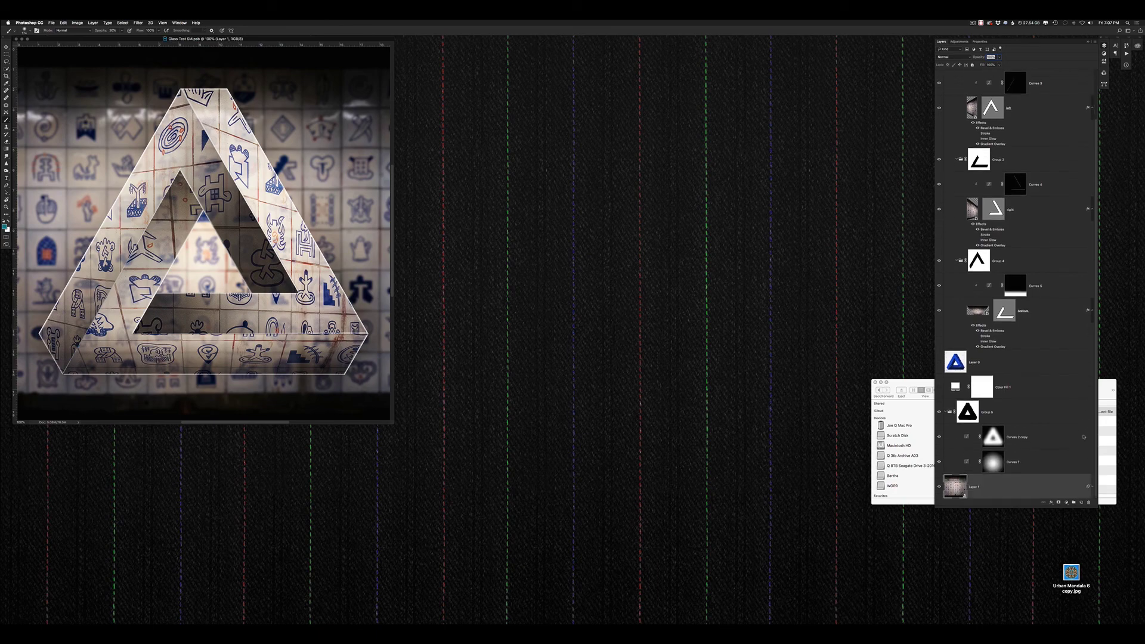
# Open the contents of the bottom smart object, Layer 1, beside the triangle composite and show its layers
pyautogui.doubleClick(954, 487)
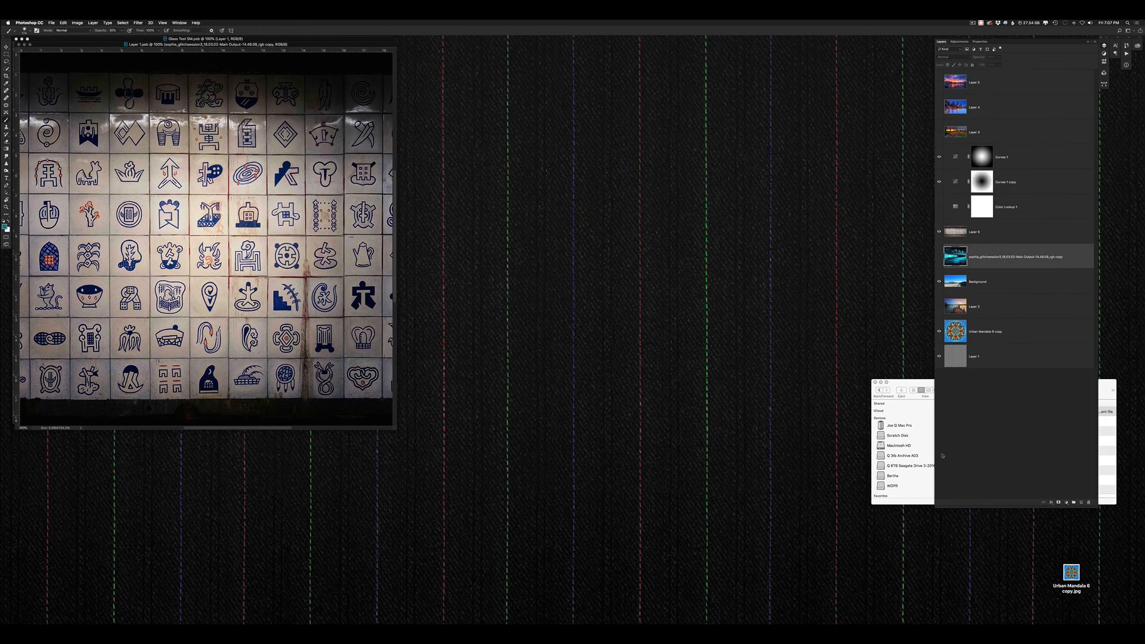
pyautogui.moveTo(285, 44); pyautogui.dragTo(713, 51)
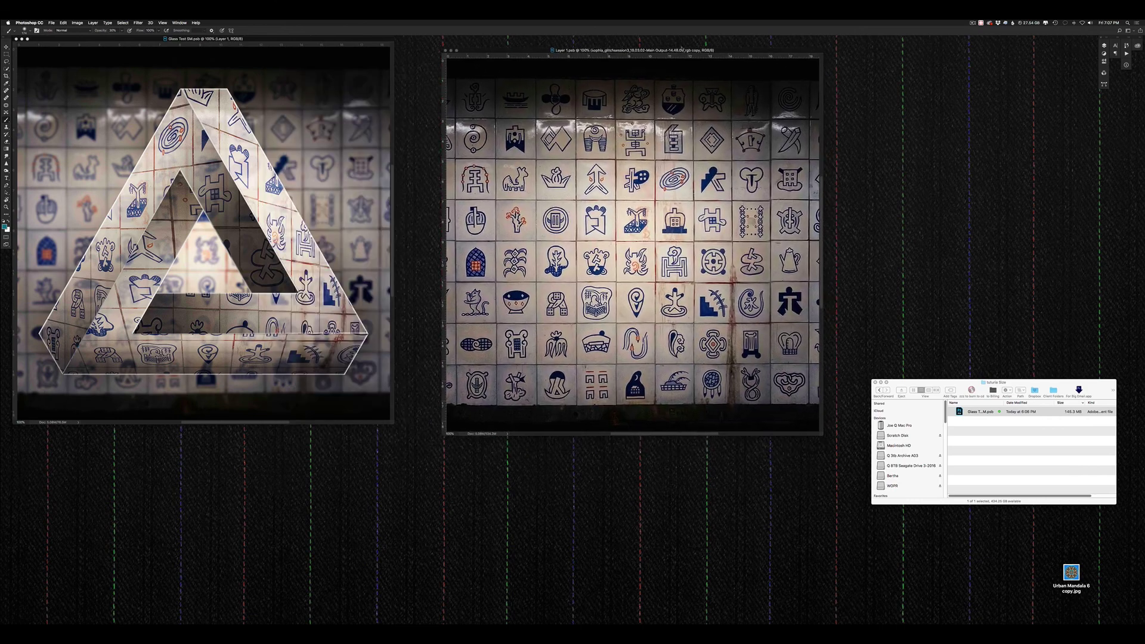
pyautogui.click(621, 51)
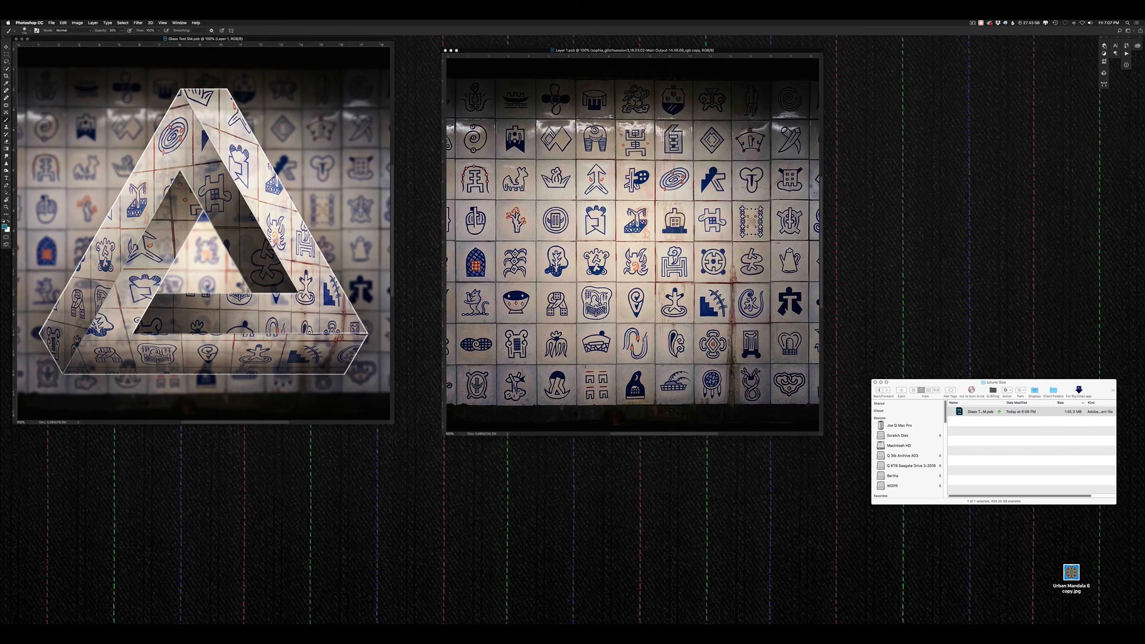
pyautogui.click(1104, 46)
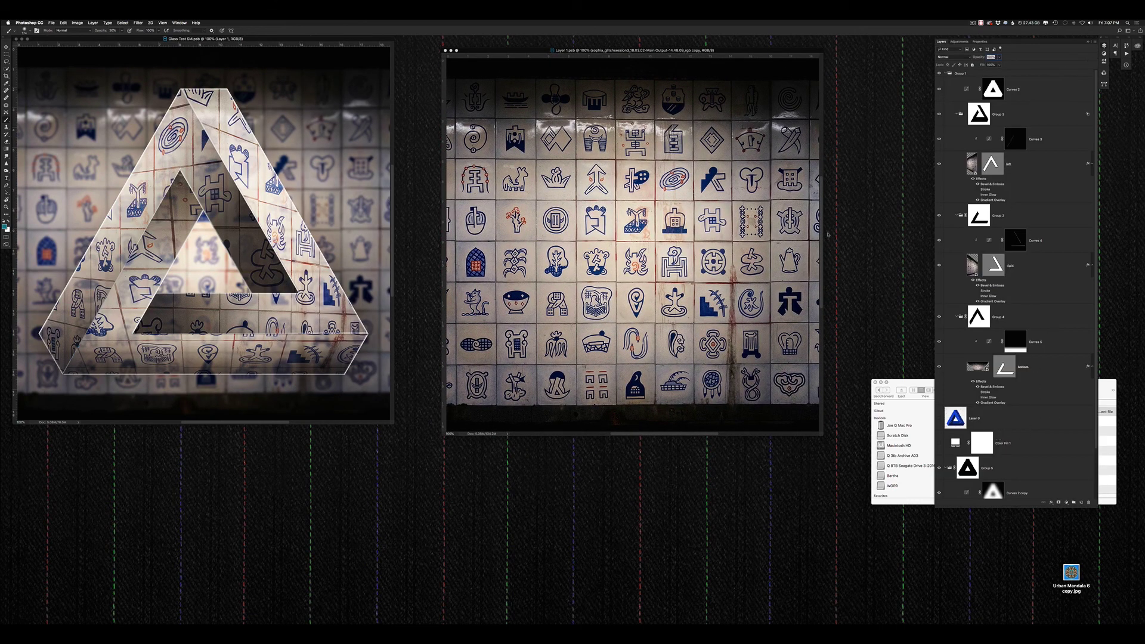
pyautogui.click(709, 50)
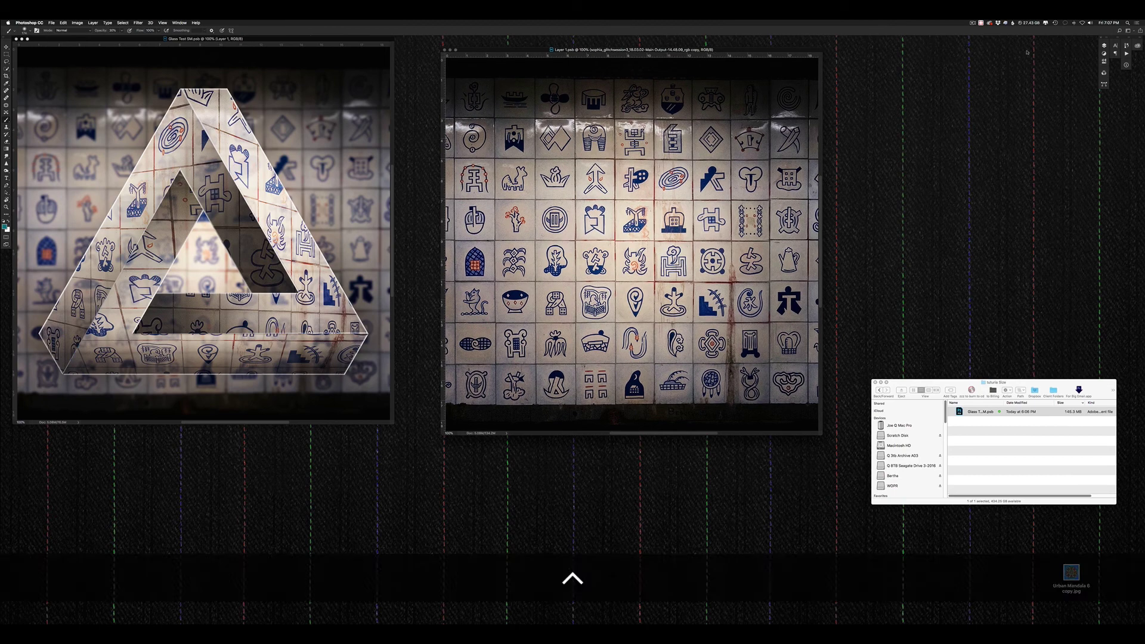
pyautogui.click(1104, 46)
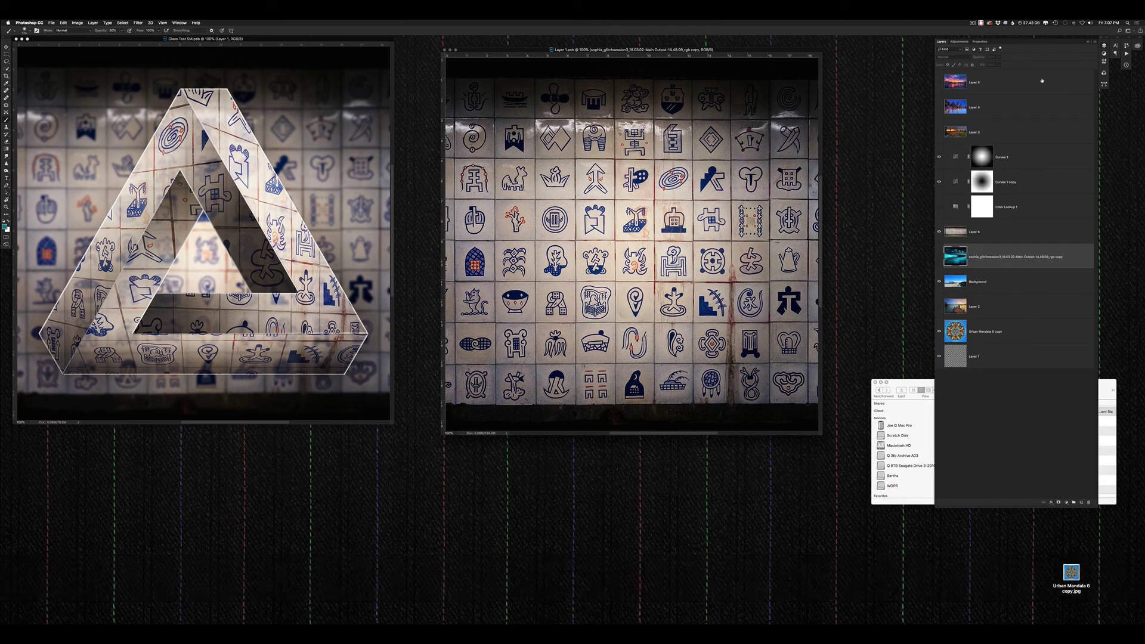
# Swap the visible tile-wall layer for the night city-skyline layer in the smart object, and save and close it
pyautogui.click(938, 257)
pyautogui.click(939, 257)
pyautogui.click(939, 232)
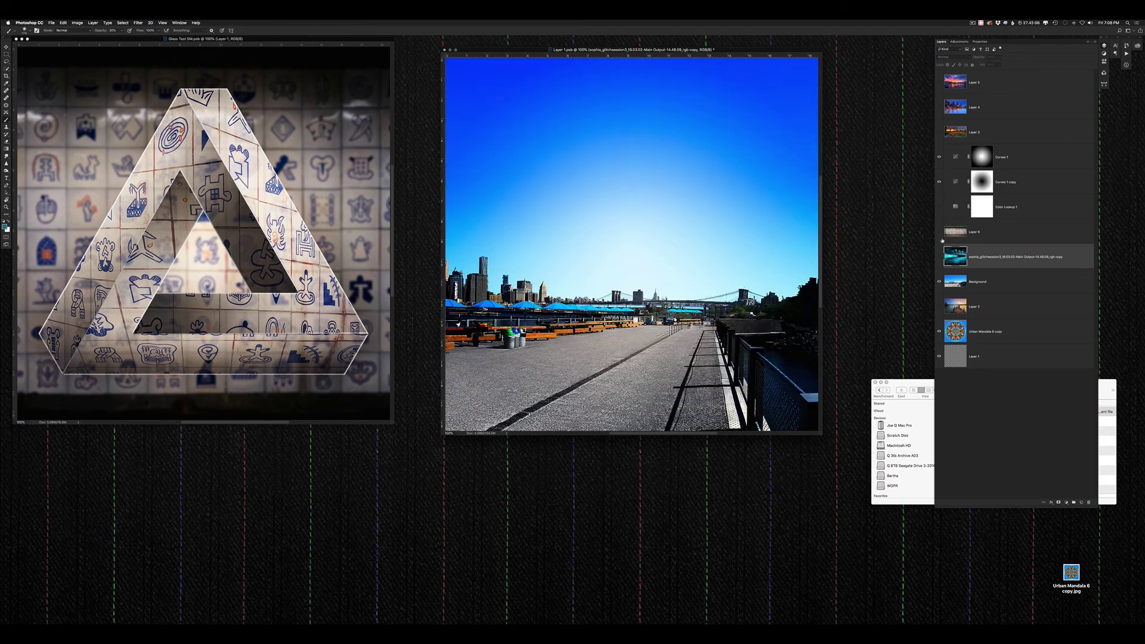
pyautogui.click(939, 107)
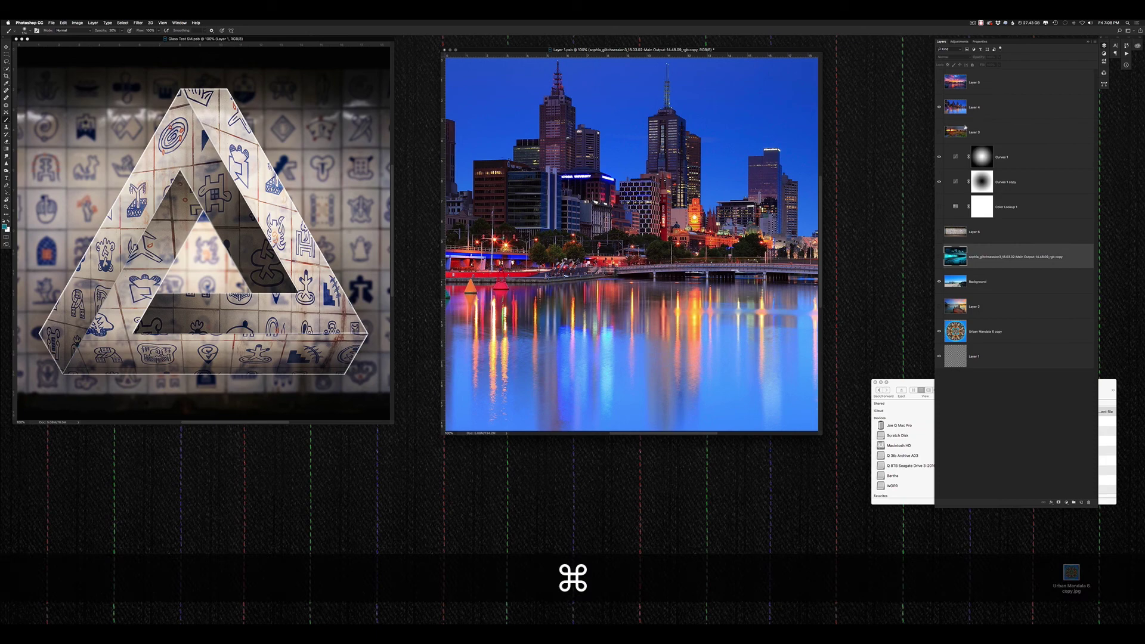
pyautogui.press('super+s')
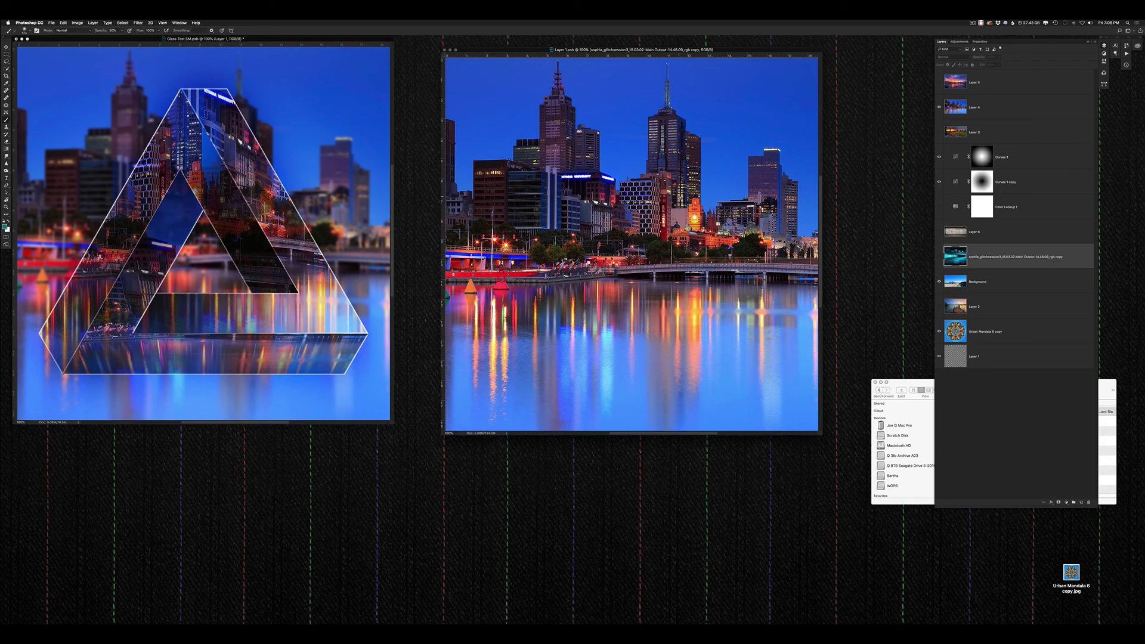
pyautogui.press('super')
pyautogui.press('super+w')
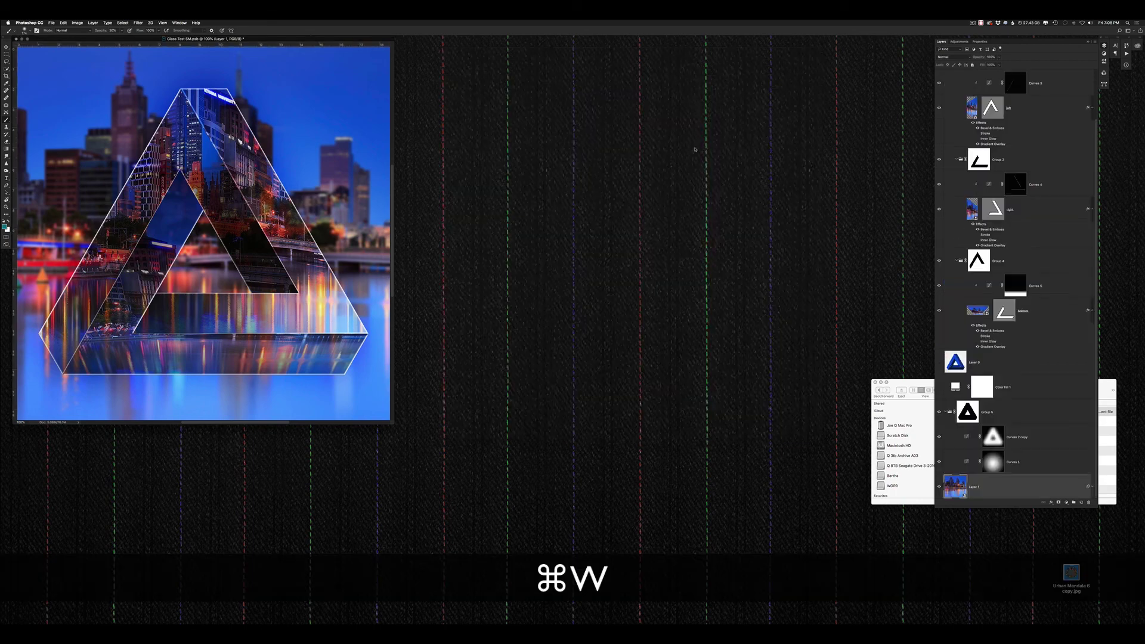
# Open the General preferences to review the placing and smart object options, and close them
pyautogui.press('super+k')
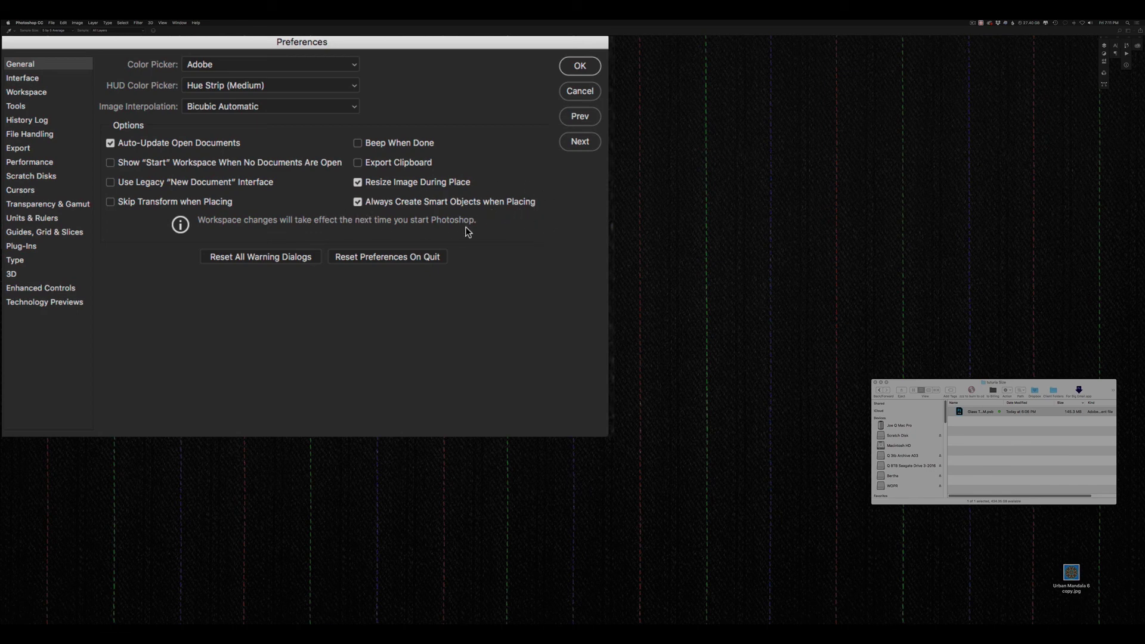
pyautogui.click(580, 66)
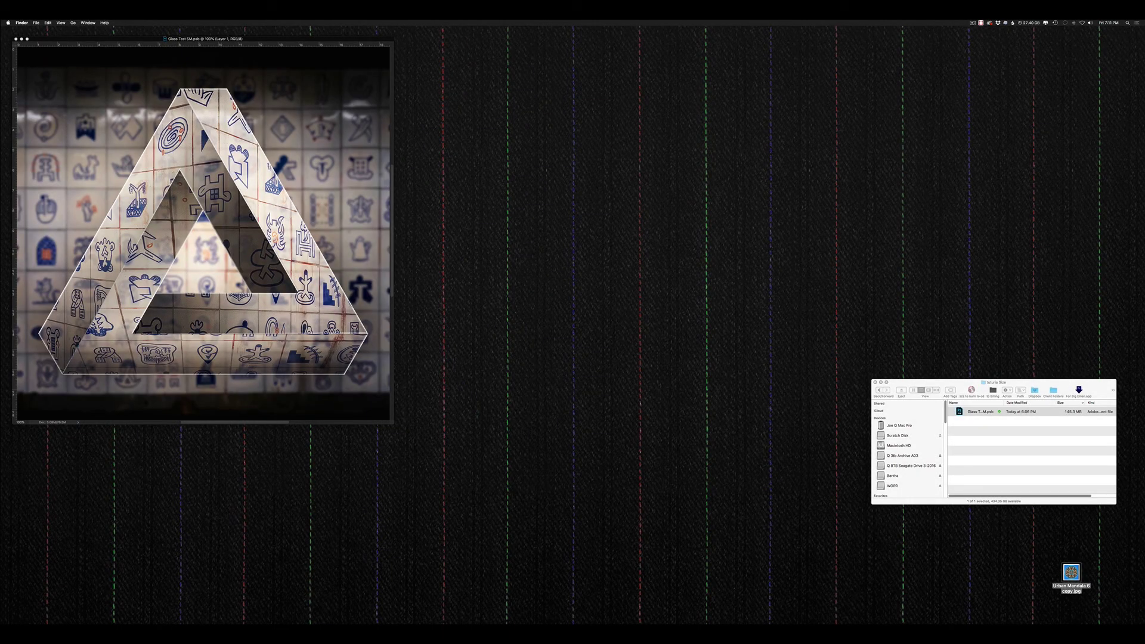
# Place Urban Mandala 6 copy.jpg in the Glass Test document, enlarged from its centre to cover most of the canvas, and show its layer
pyautogui.moveTo(1071, 572); pyautogui.dragTo(233, 198)
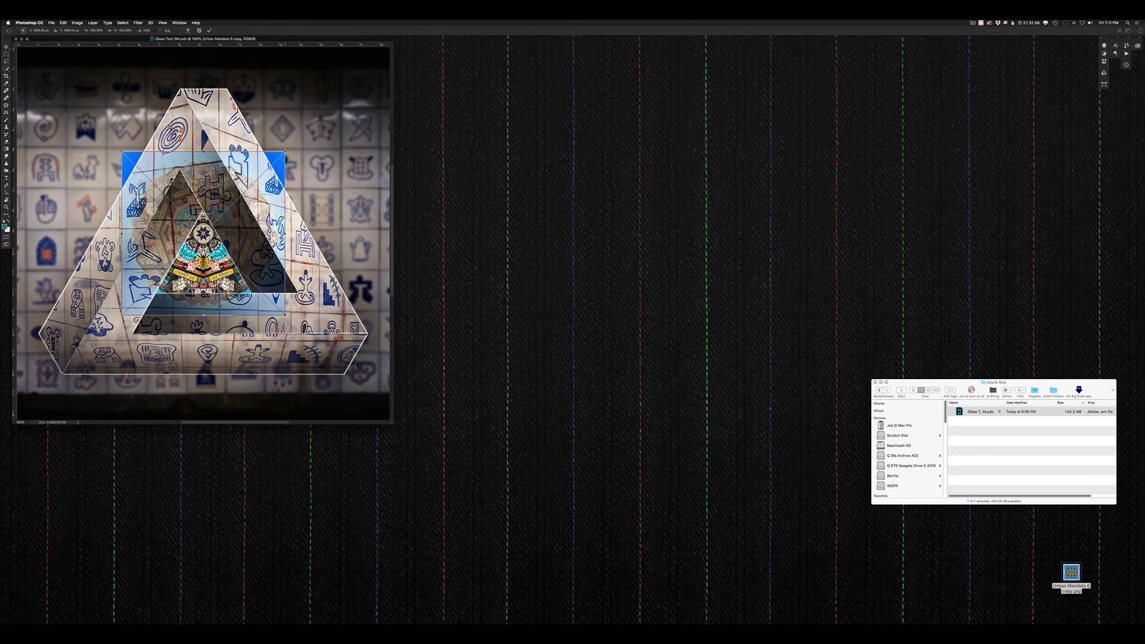
pyautogui.moveTo(285, 151); pyautogui.dragTo(342, 94)
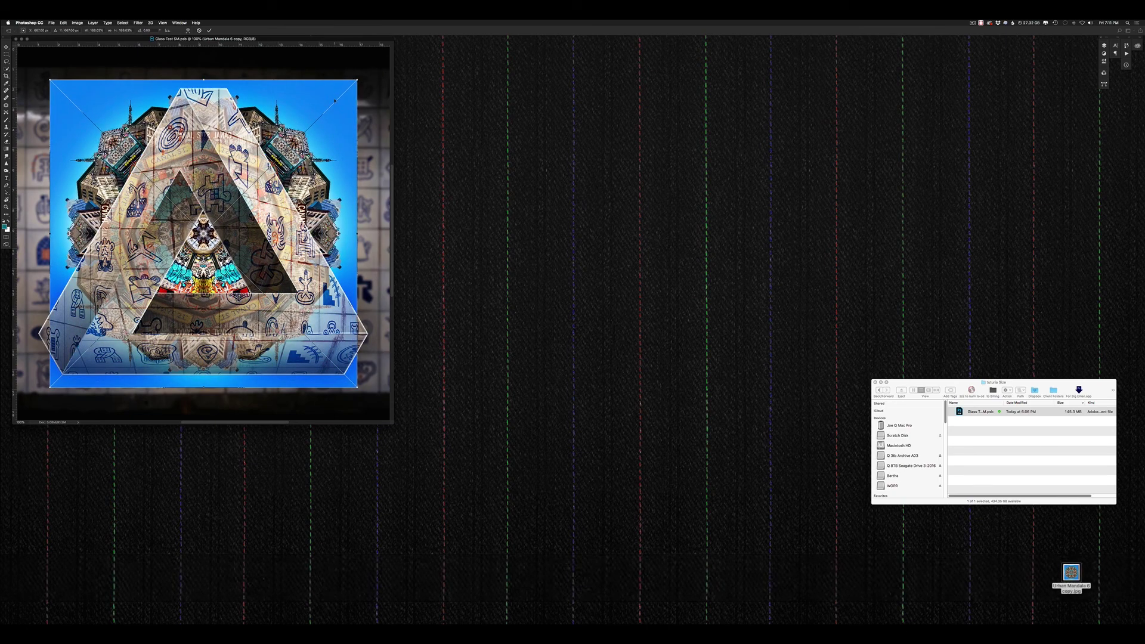
pyautogui.press('Return')
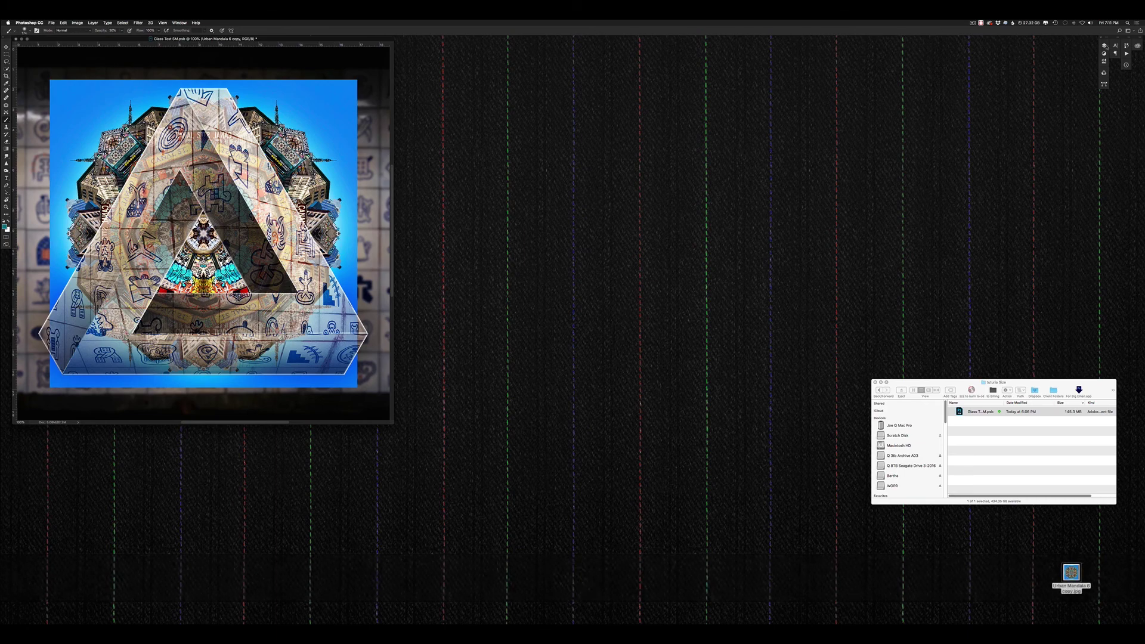
pyautogui.click(1103, 45)
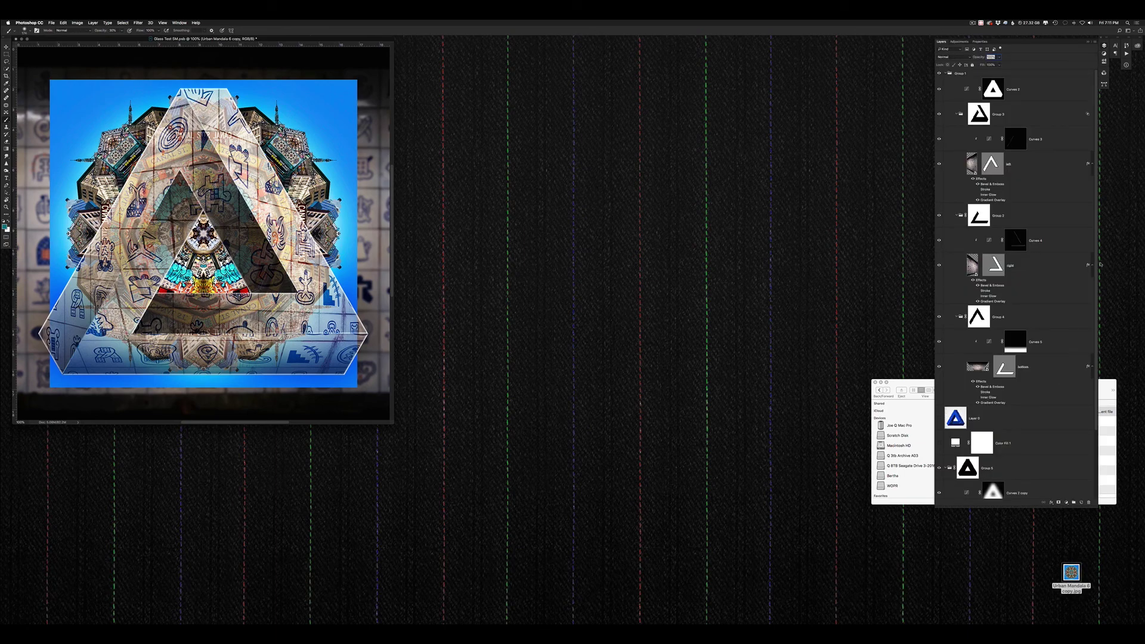
pyautogui.scroll(-3, 1078, 433)
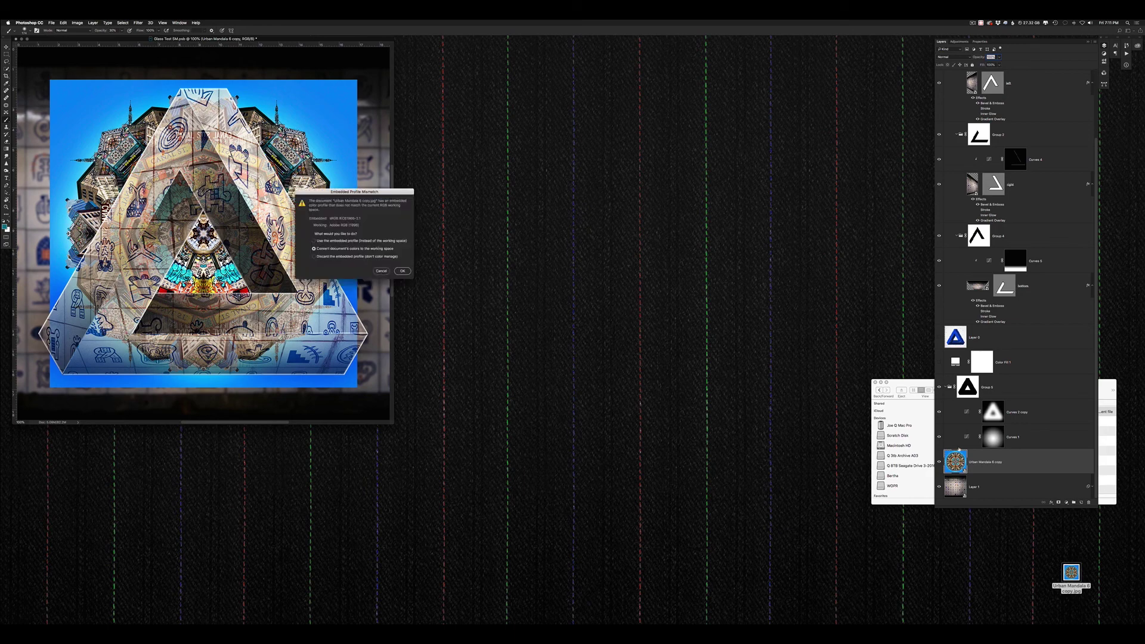
# Open Urban Mandala 6 copy.jpg as its own document with its colors converted to the working space, and close it
pyautogui.click(402, 271)
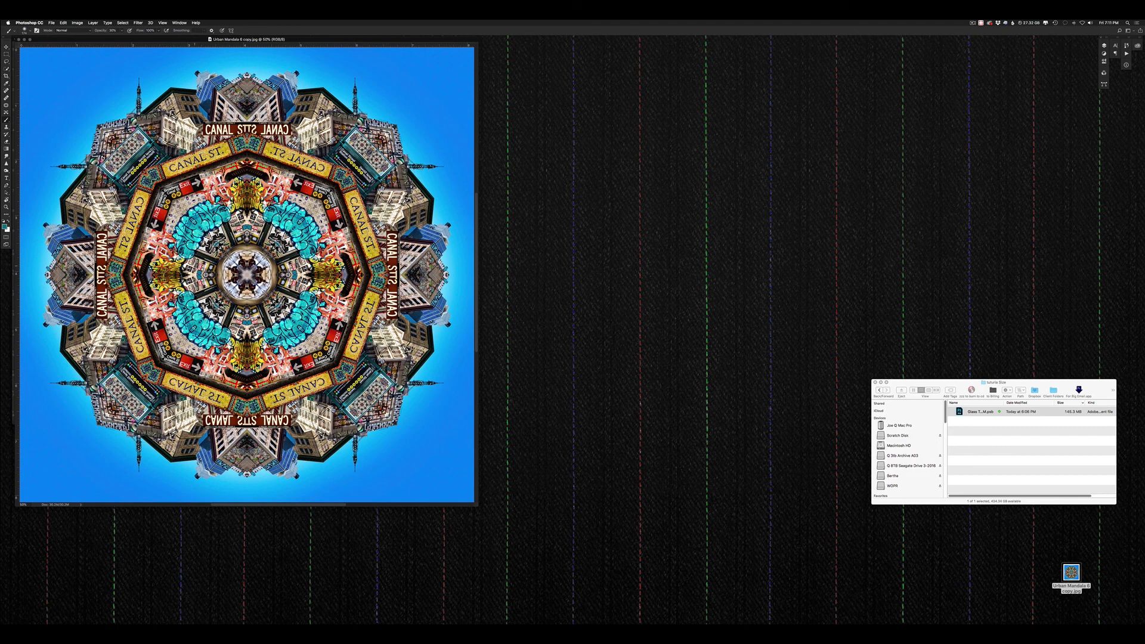
pyautogui.press('super')
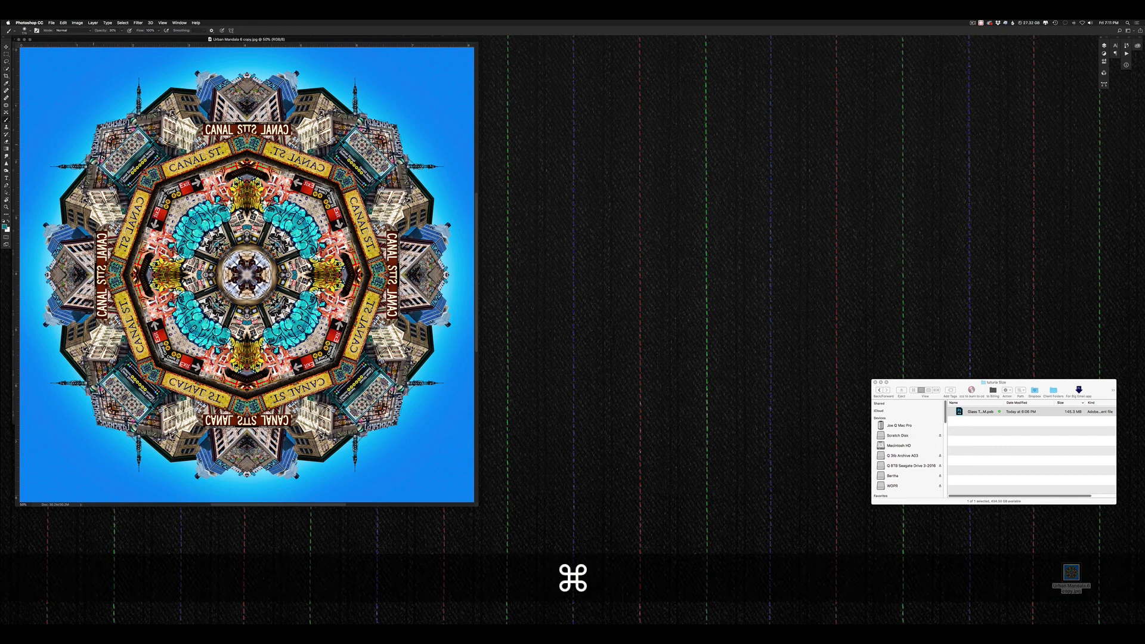
# Try the lighter color themes in the Interface preferences and return to the darkest theme
pyautogui.press('super+k')
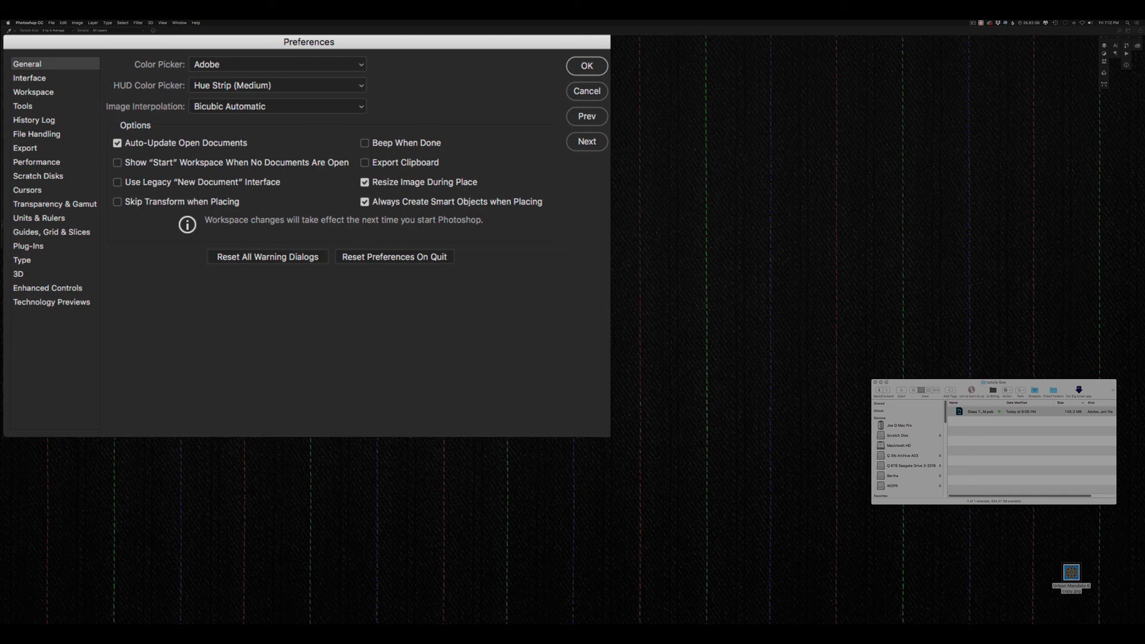
pyautogui.click(44, 78)
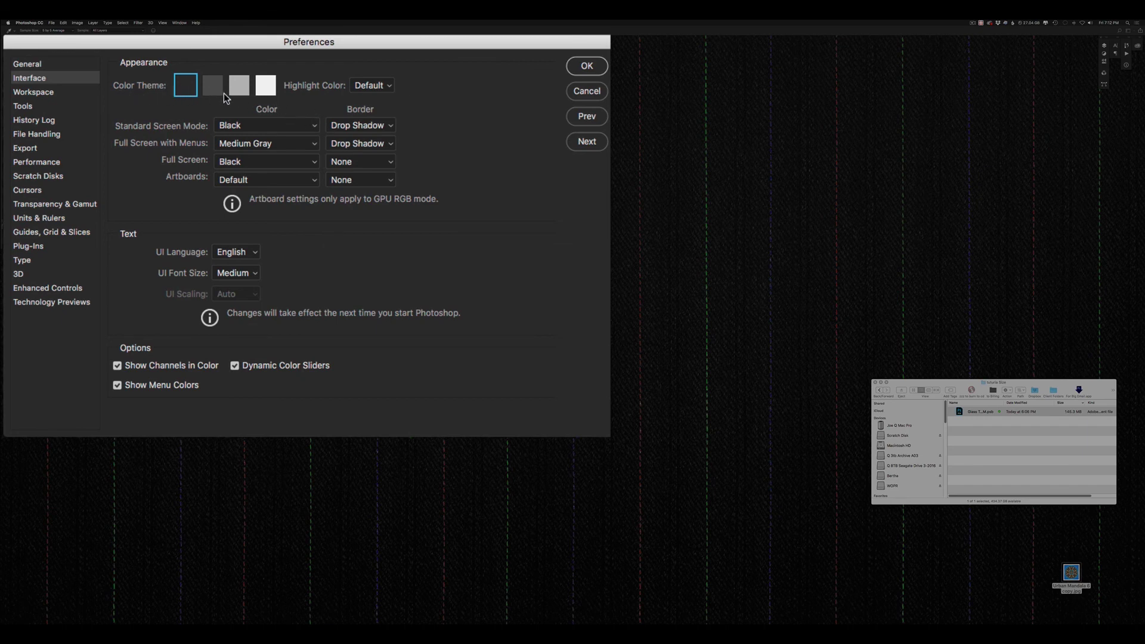
pyautogui.click(239, 88)
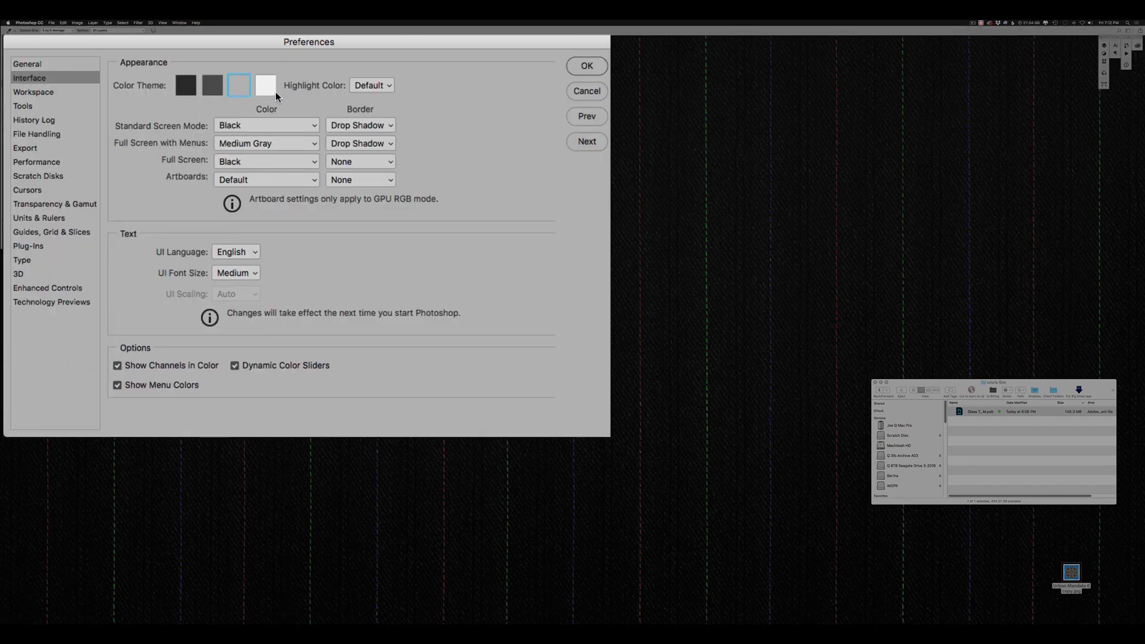
pyautogui.click(266, 87)
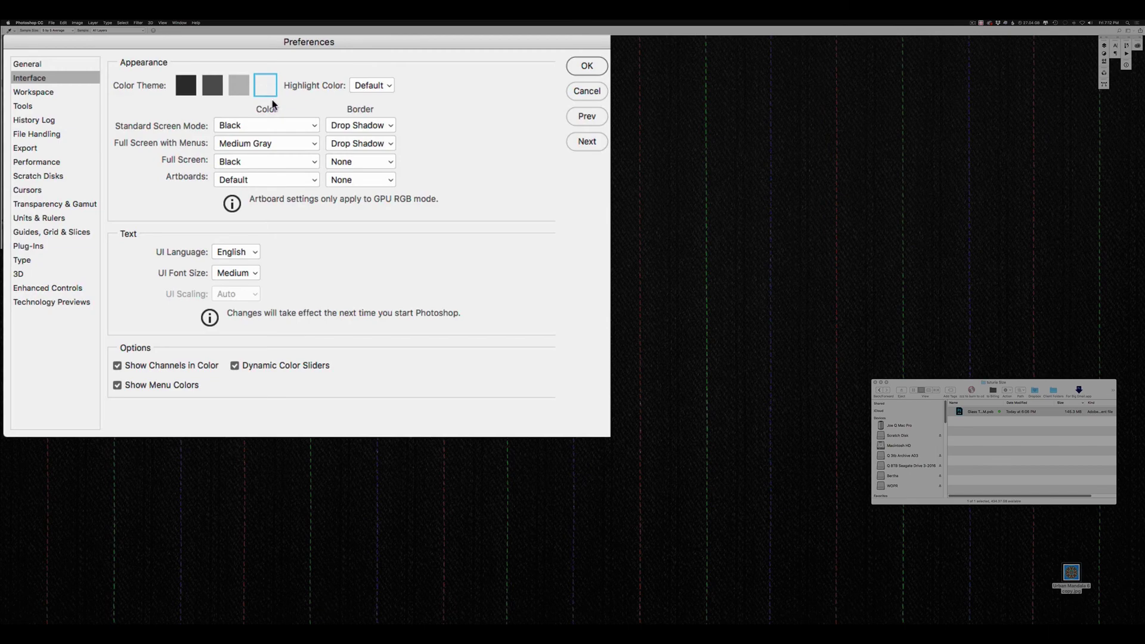
pyautogui.click(236, 87)
pyautogui.click(212, 87)
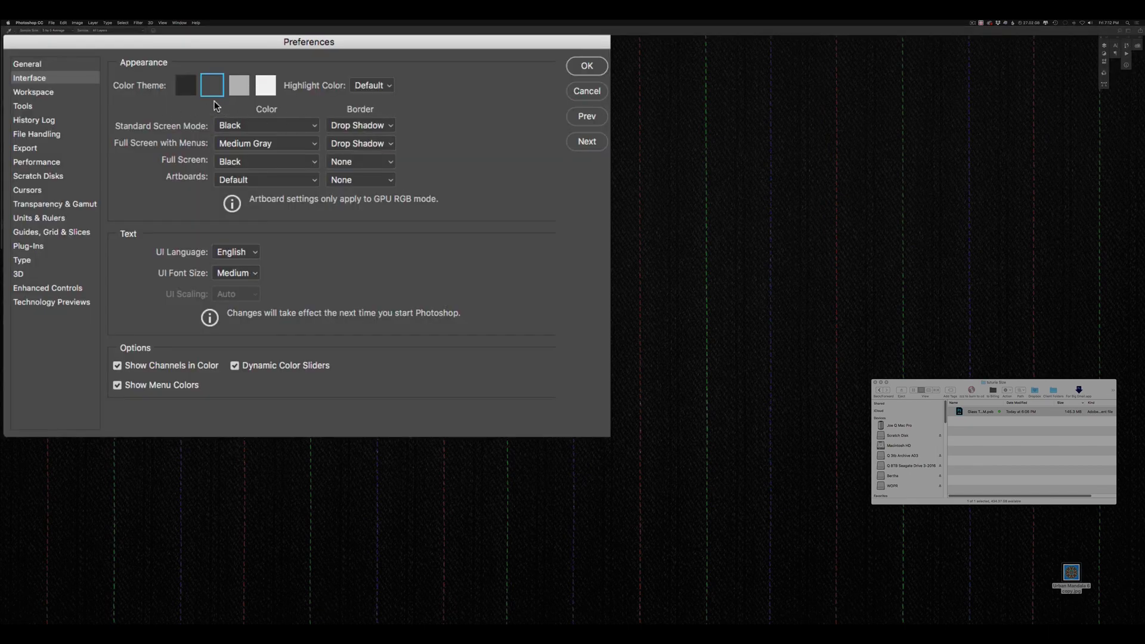
pyautogui.click(185, 85)
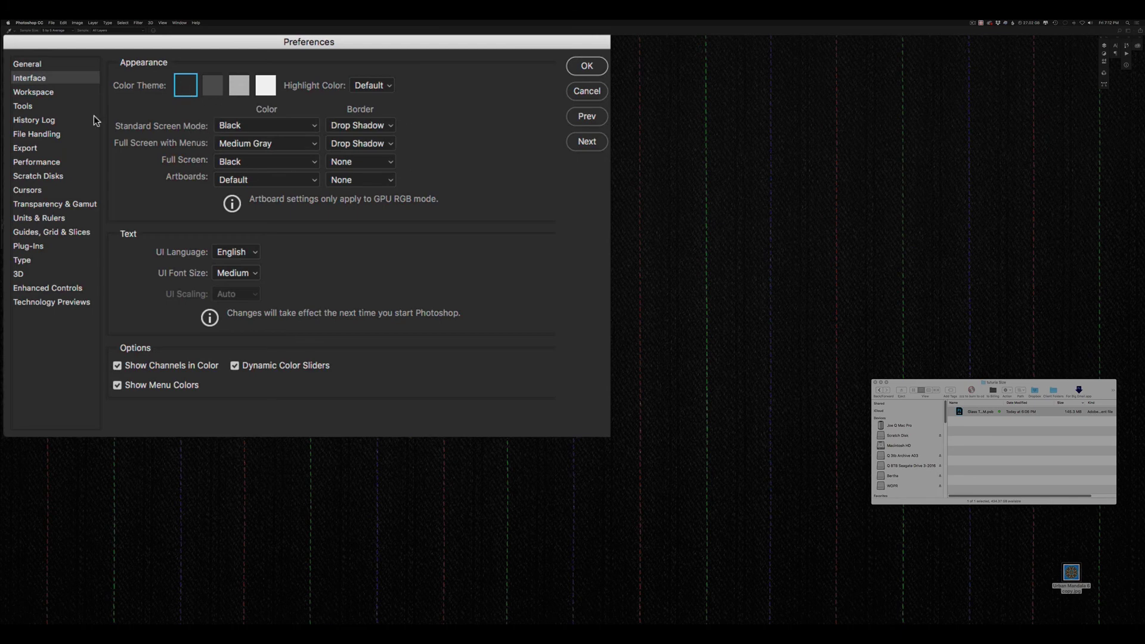
# Set the Full Screen with Menus color to Black and confirm the preferences
pyautogui.click(259, 145)
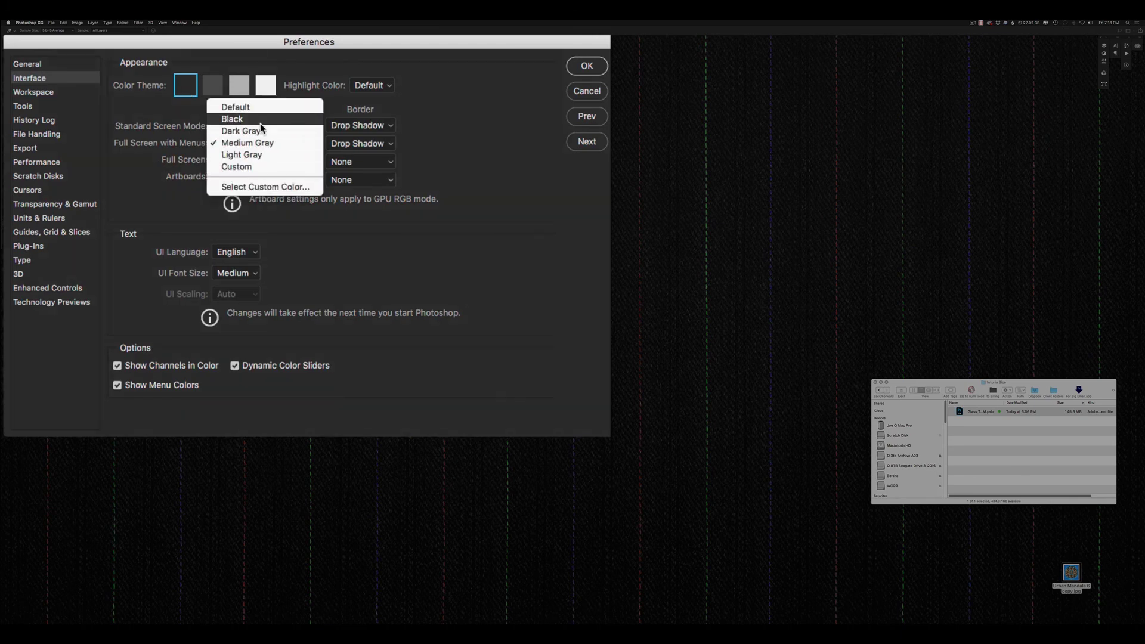
pyautogui.click(277, 117)
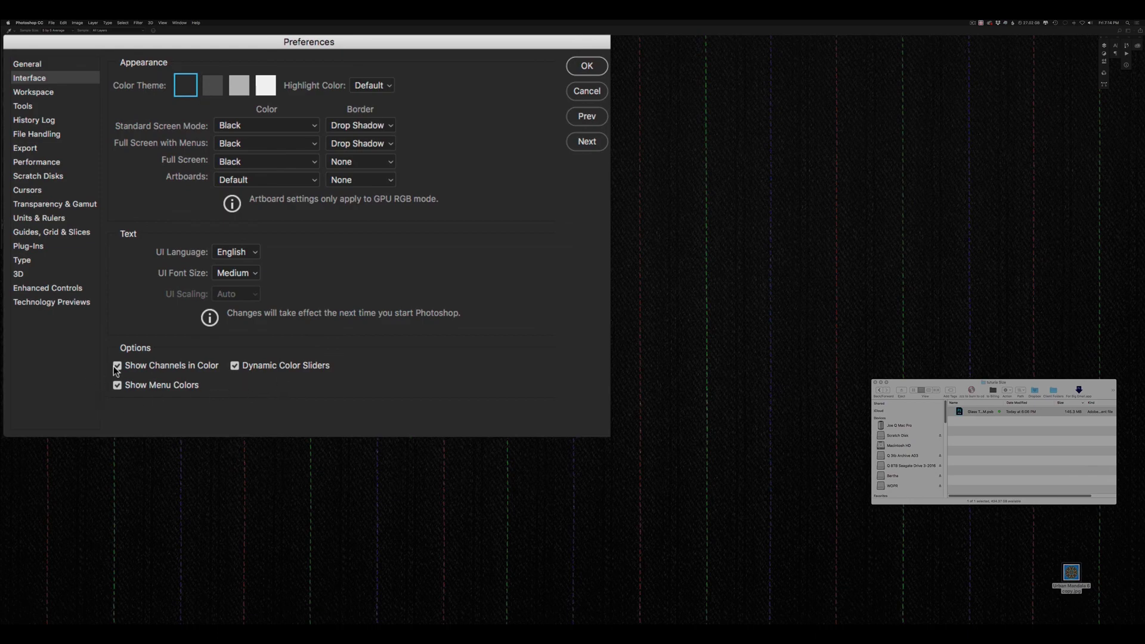
pyautogui.click(572, 70)
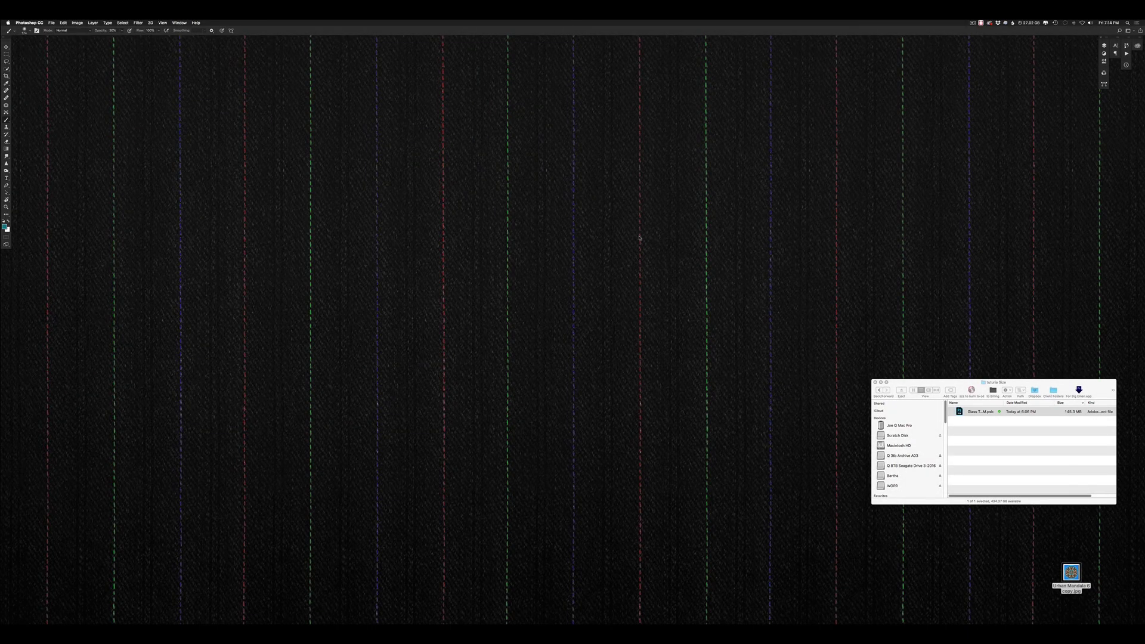
# Open Urban Mandala 6 copy.jpg with its colors converted to the working space, and show its channels
pyautogui.doubleClick(1069, 572)
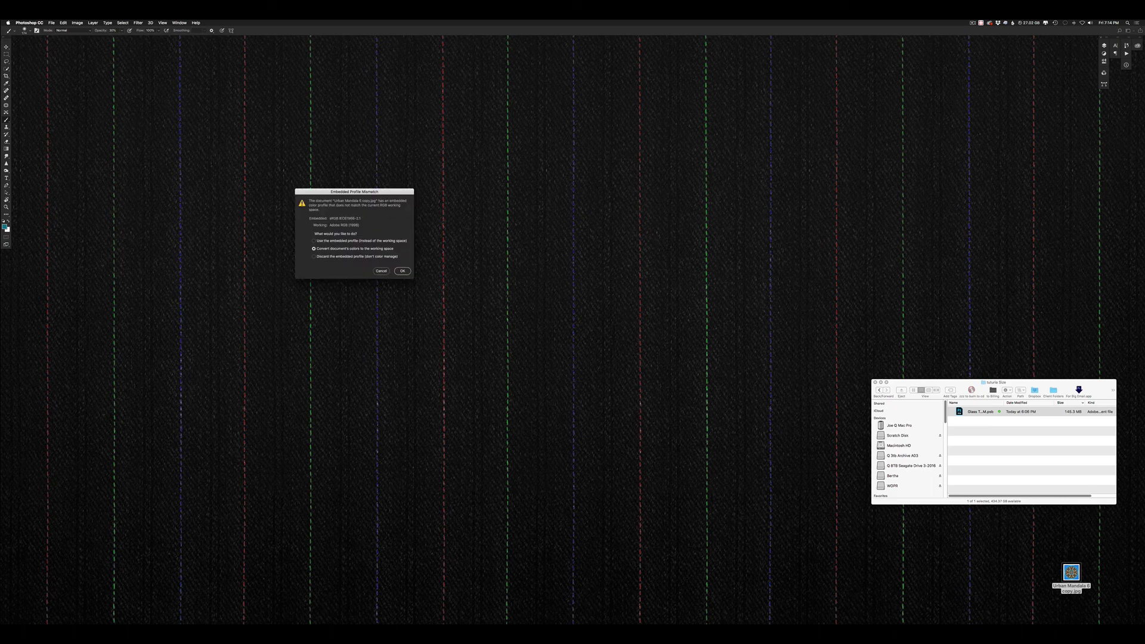
pyautogui.press('Return')
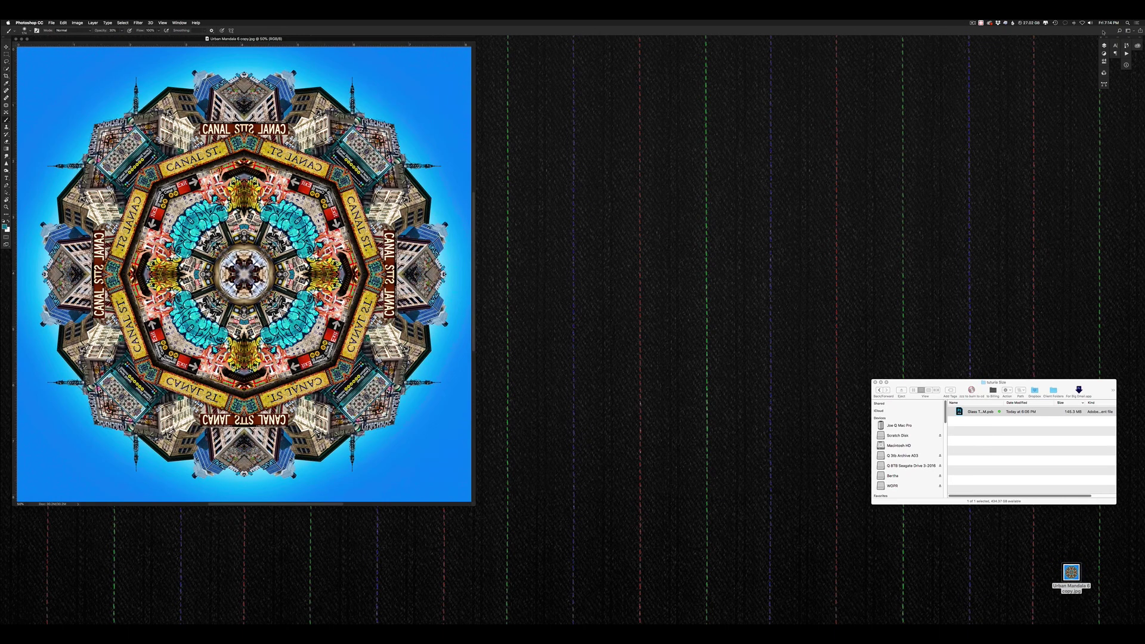
pyautogui.click(1105, 72)
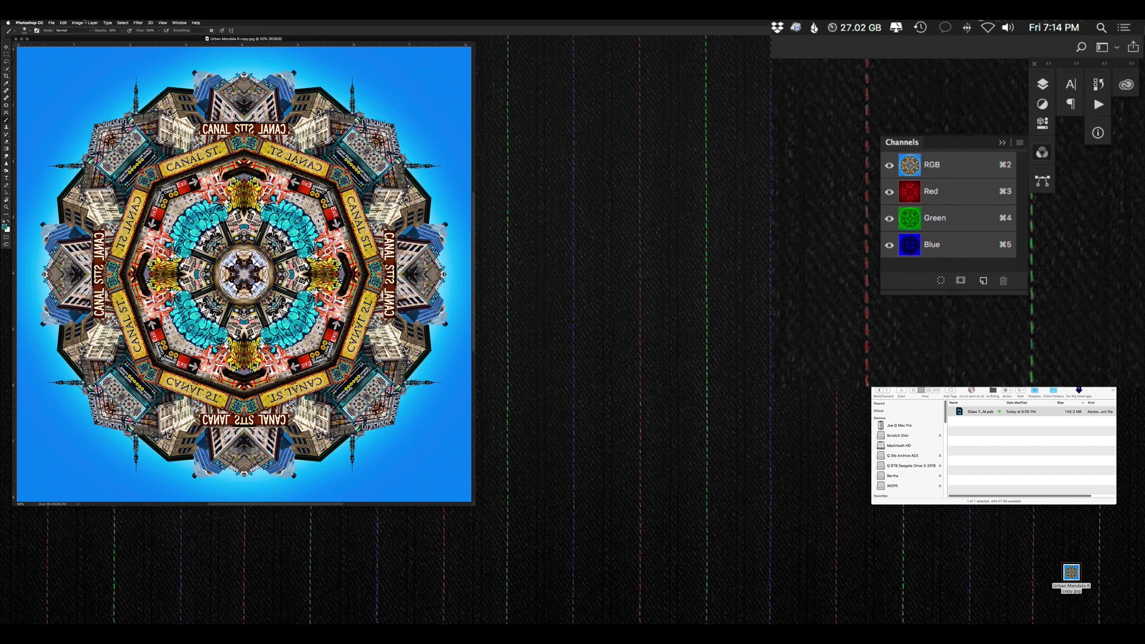
# Convert the mandala image to CMYK Color mode
pyautogui.click(77, 23)
pyautogui.moveTo(84, 30)
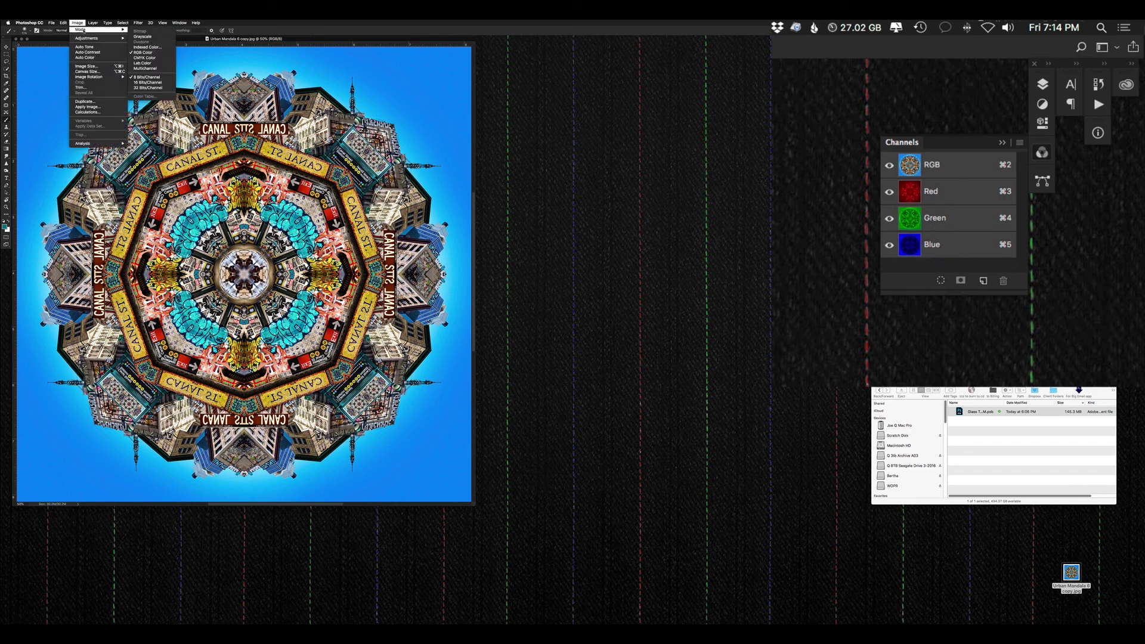
pyautogui.click(144, 57)
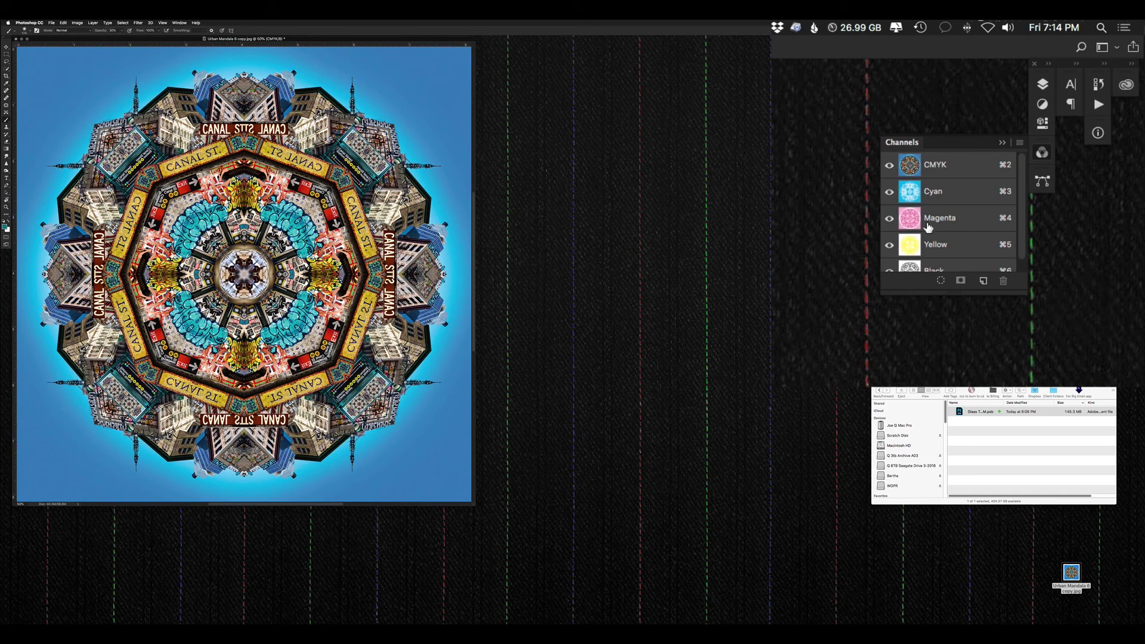
# View the Black, Yellow, Magenta and Cyan channels of the mandala image one by one, and return to the CMYK composite
pyautogui.scroll(-1, 1022, 241)
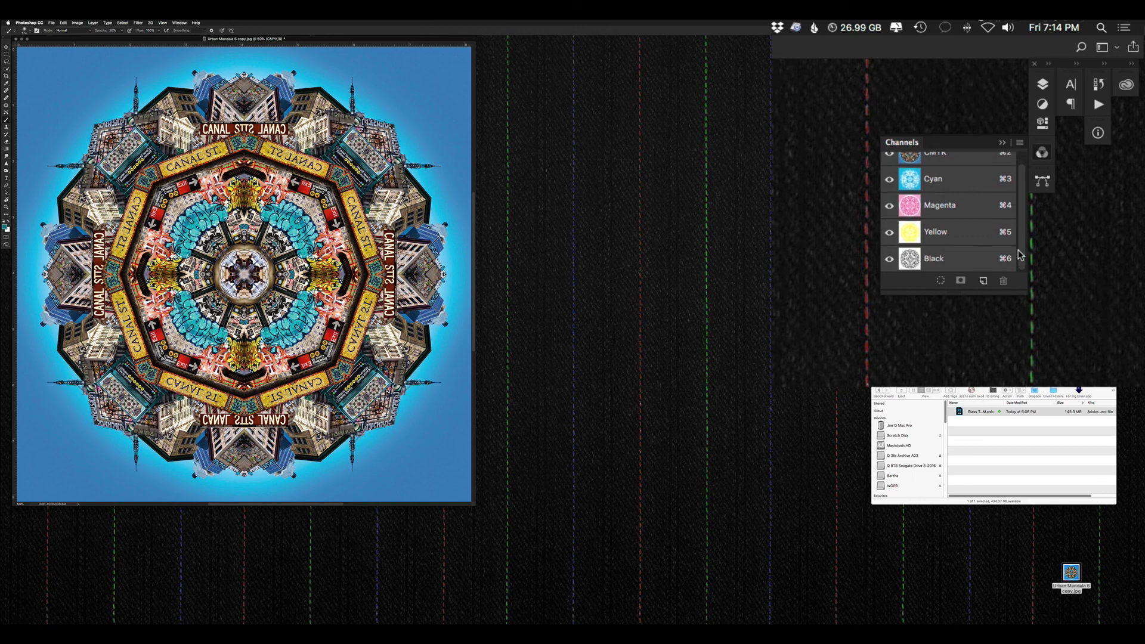
pyautogui.scroll(1, 1021, 257)
pyautogui.scroll(-1, 1017, 265)
pyautogui.click(1017, 265)
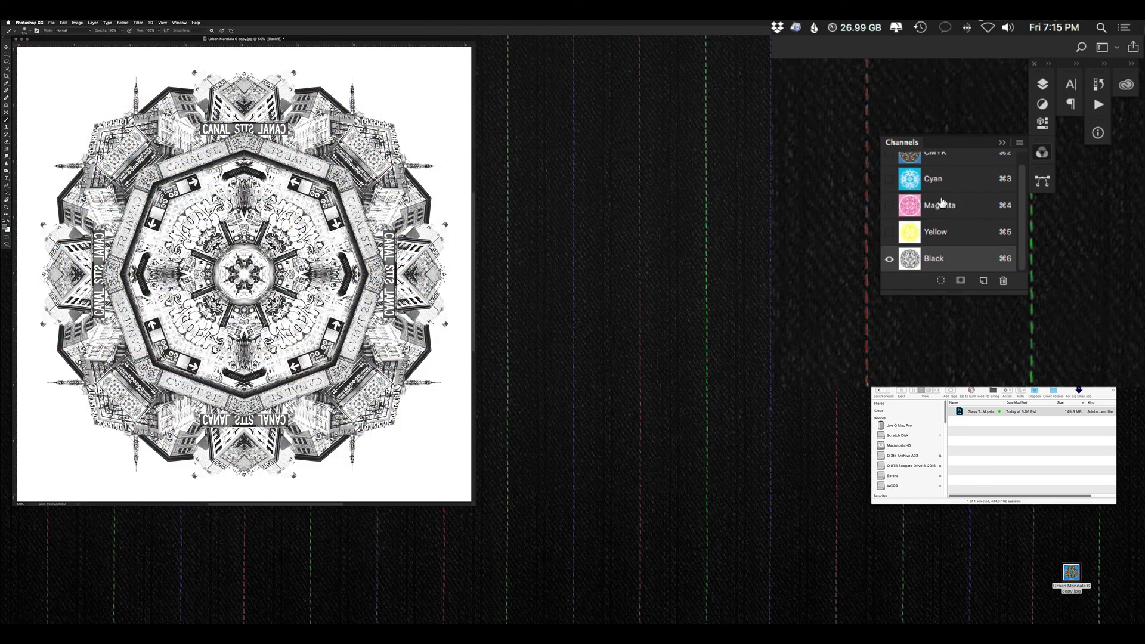
pyautogui.click(940, 233)
pyautogui.click(937, 207)
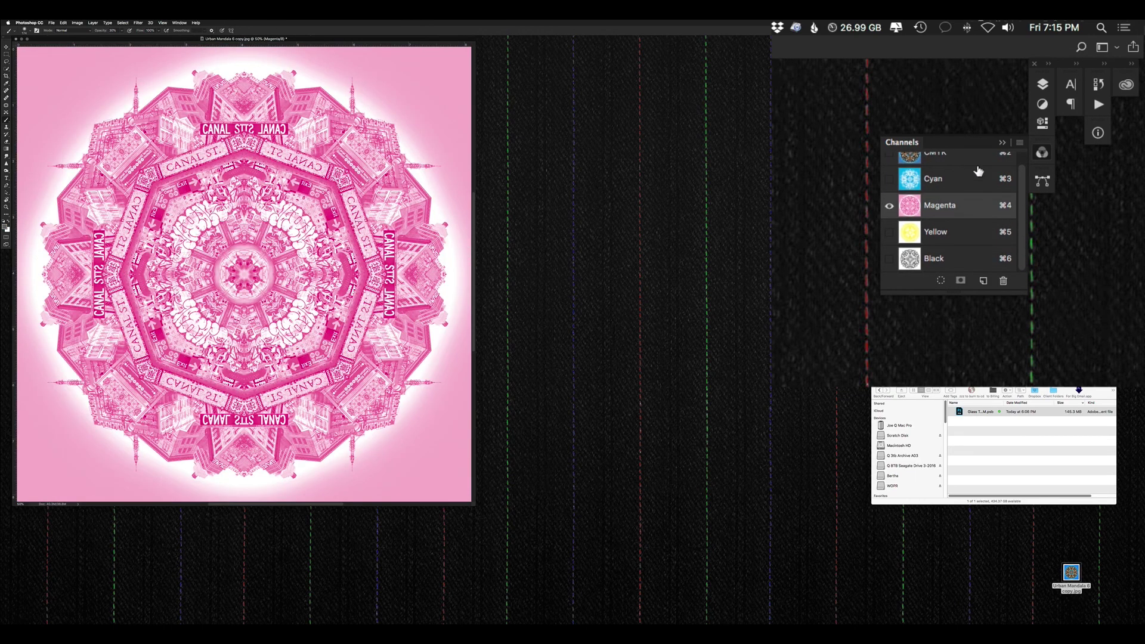
pyautogui.click(935, 179)
pyautogui.click(978, 154)
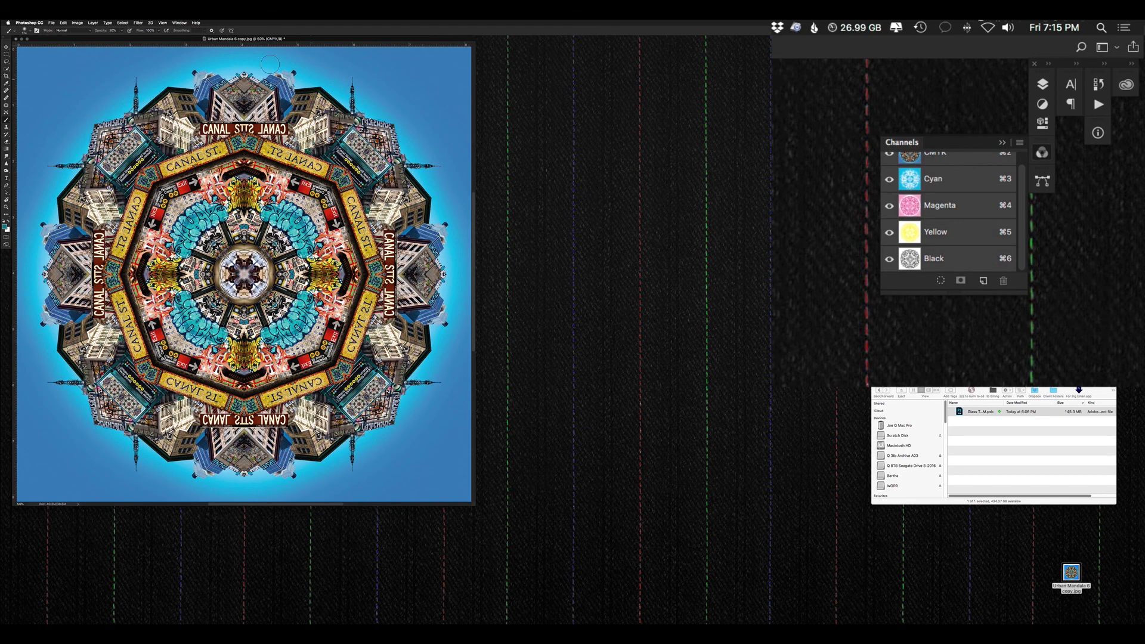
# Close the mandala image without saving its changes
pyautogui.press('super+w')
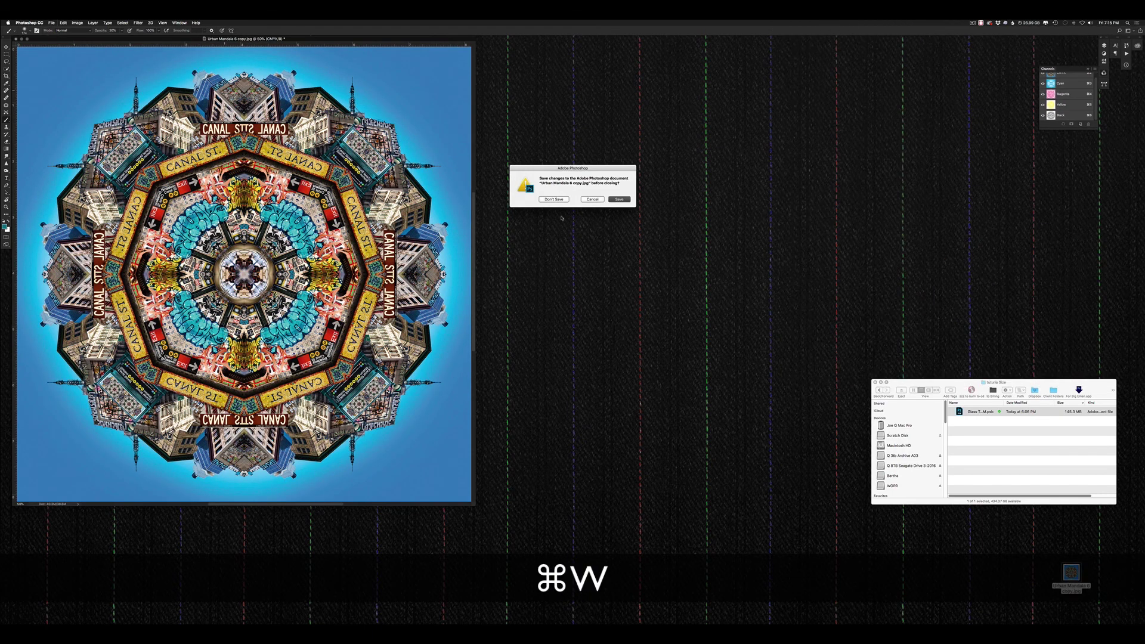
pyautogui.click(549, 198)
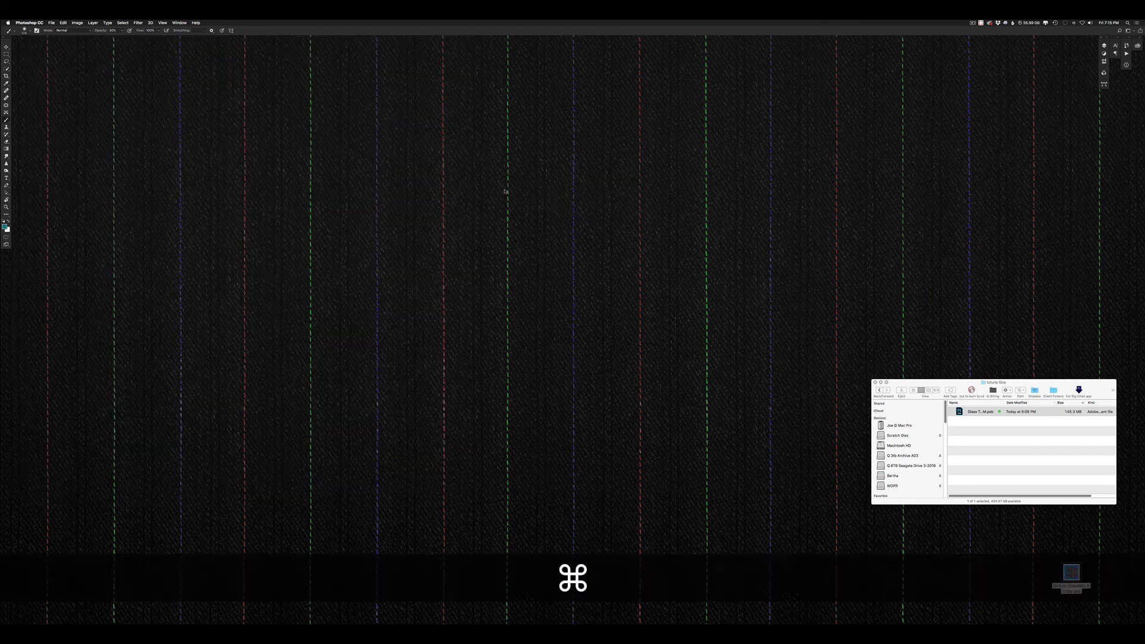
# Review the Interface and Workspace preferences, including the iconic panel and document tab options, and close them
pyautogui.press('super+k')
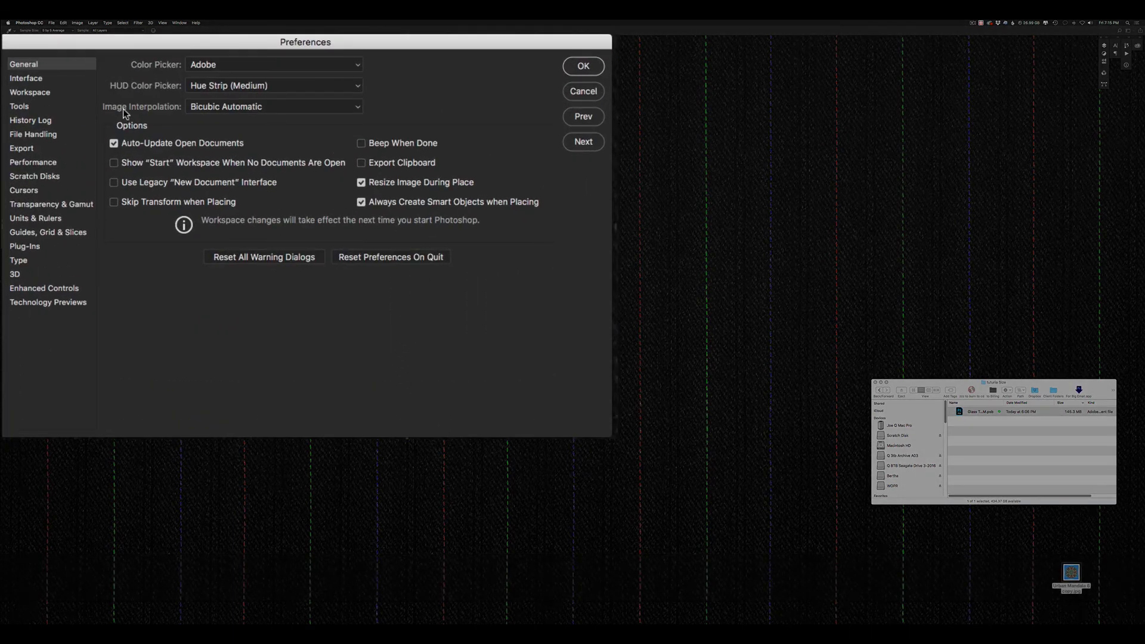
pyautogui.click(60, 81)
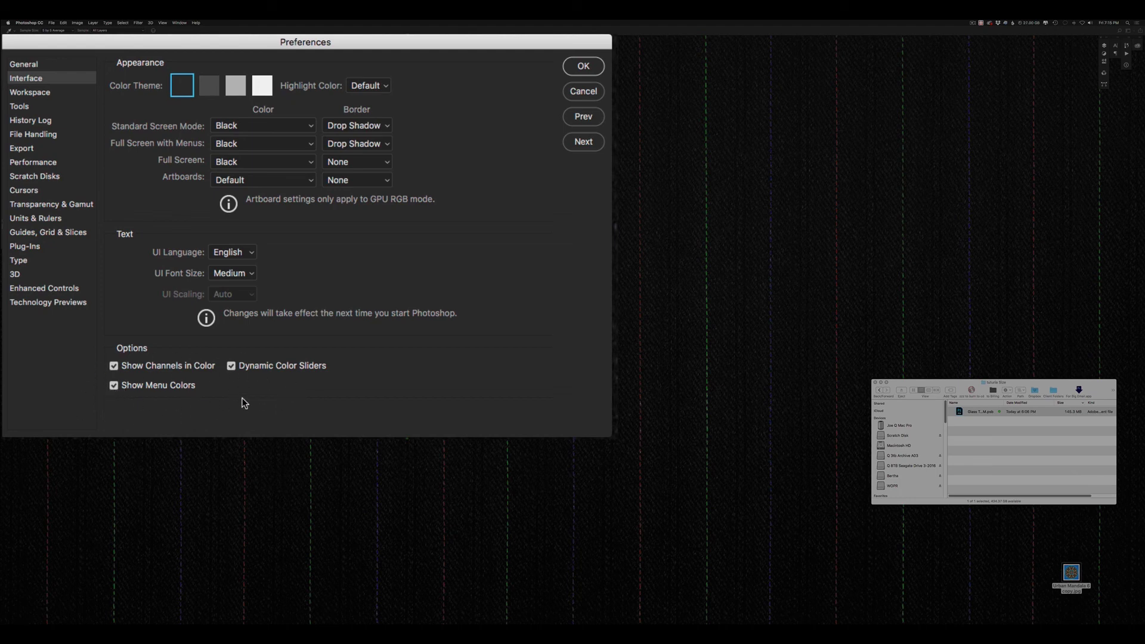
pyautogui.click(30, 92)
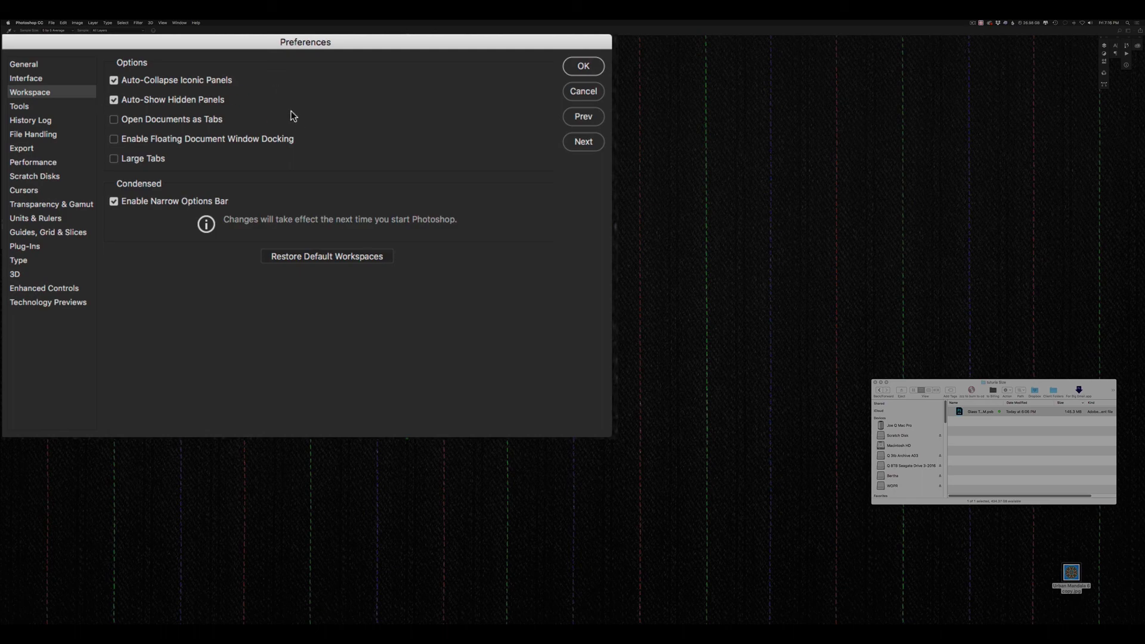
pyautogui.click(601, 68)
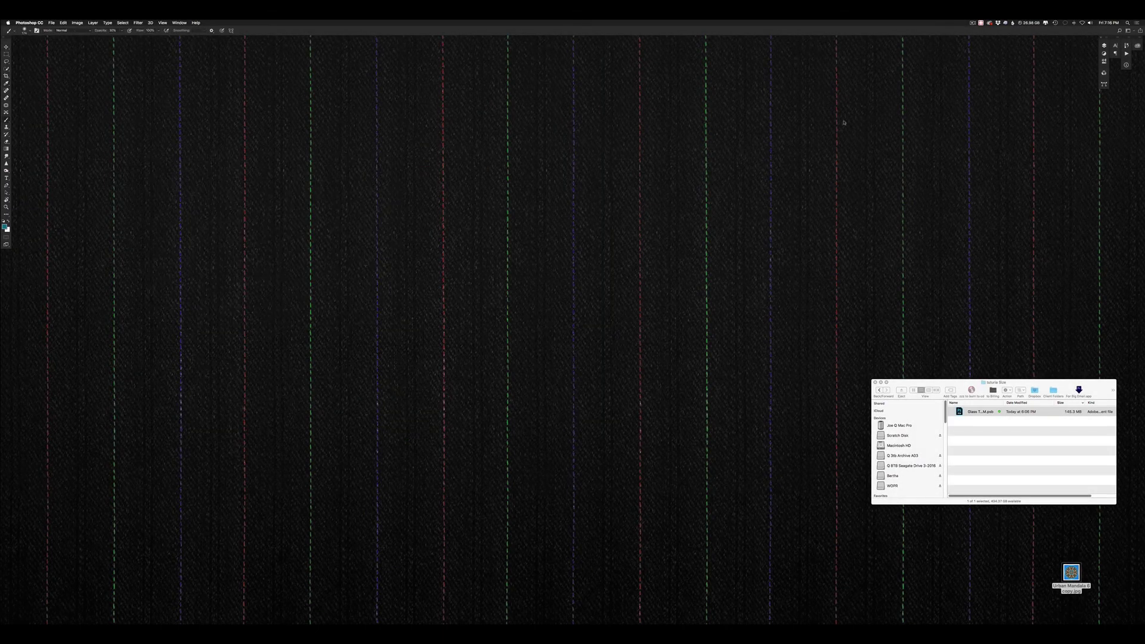
# Expand and collapse the Layers and Channels panels in turn to examine how the iconic panels behave
pyautogui.click(1106, 47)
pyautogui.click(1106, 47)
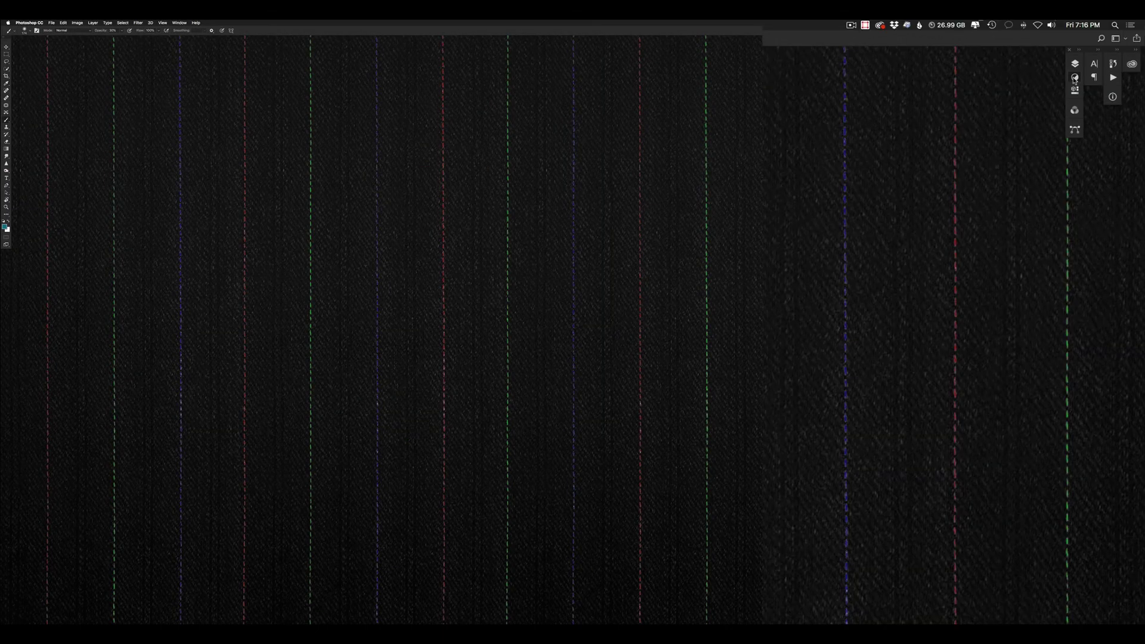
pyautogui.click(1104, 53)
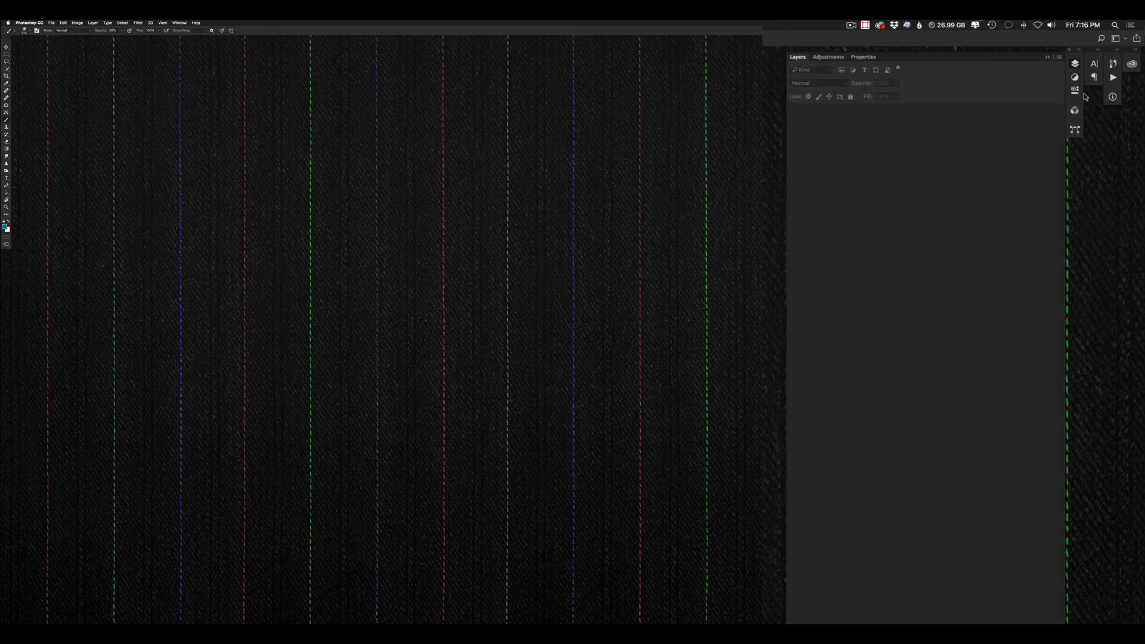
pyautogui.click(1077, 110)
pyautogui.click(1076, 110)
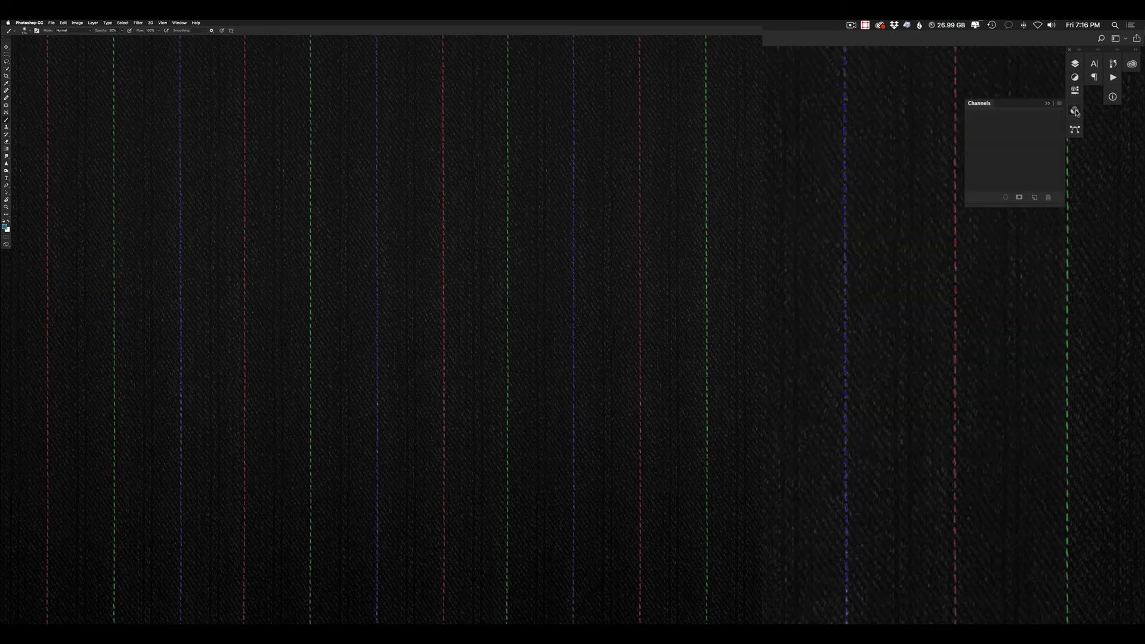
pyautogui.click(1077, 111)
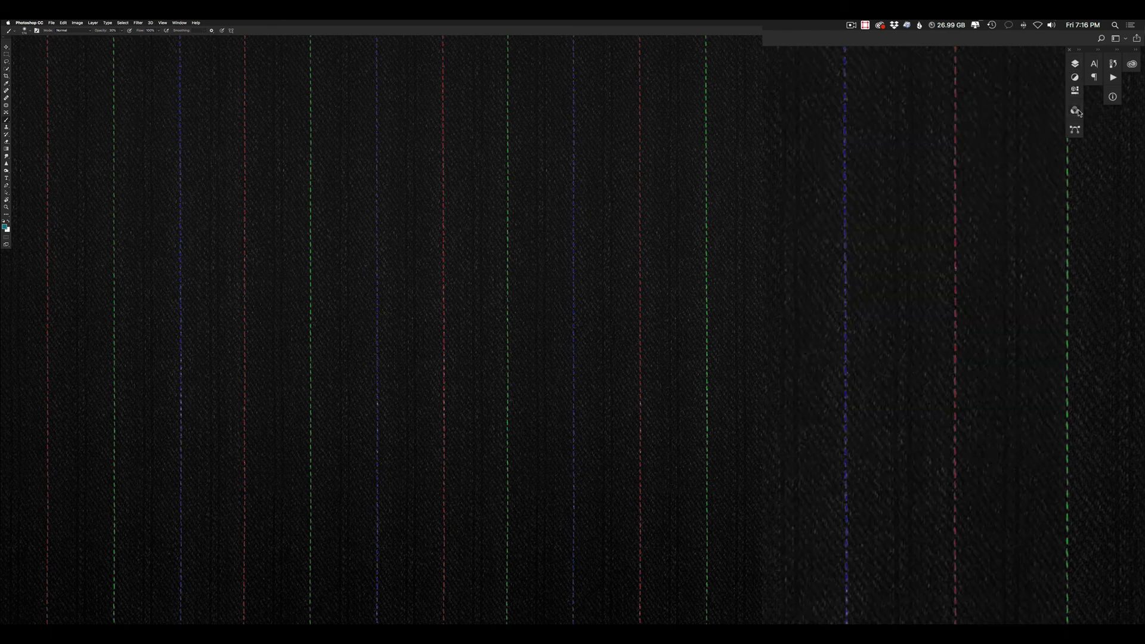
pyautogui.click(1075, 66)
pyautogui.click(1075, 66)
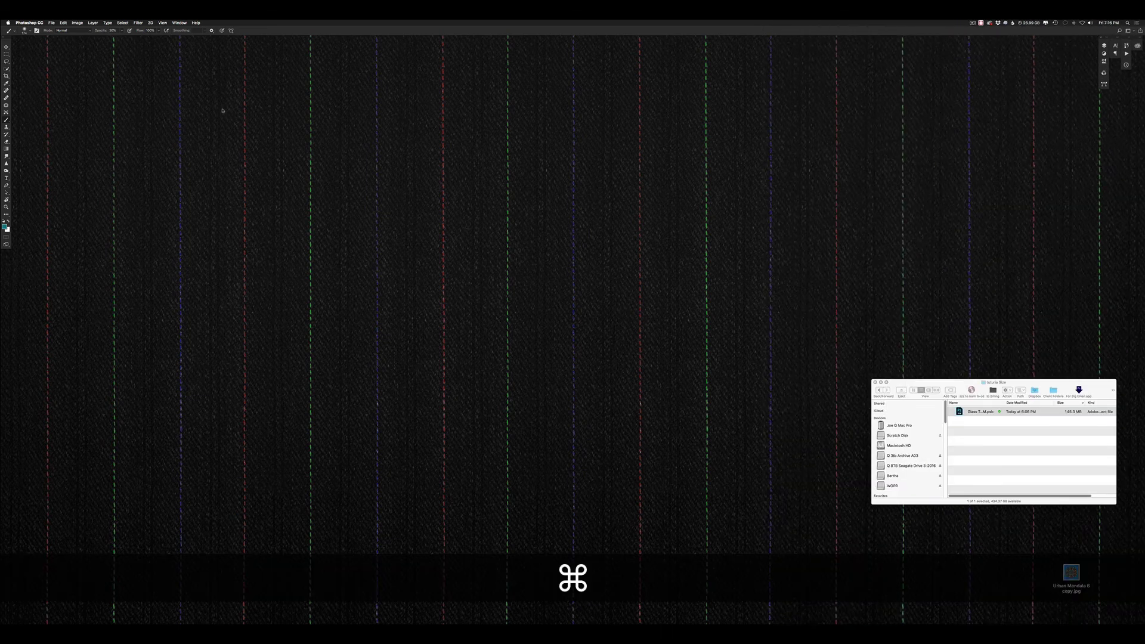
# Review the options in the Workspace and Tools preferences, and close the preferences
pyautogui.press('super+k')
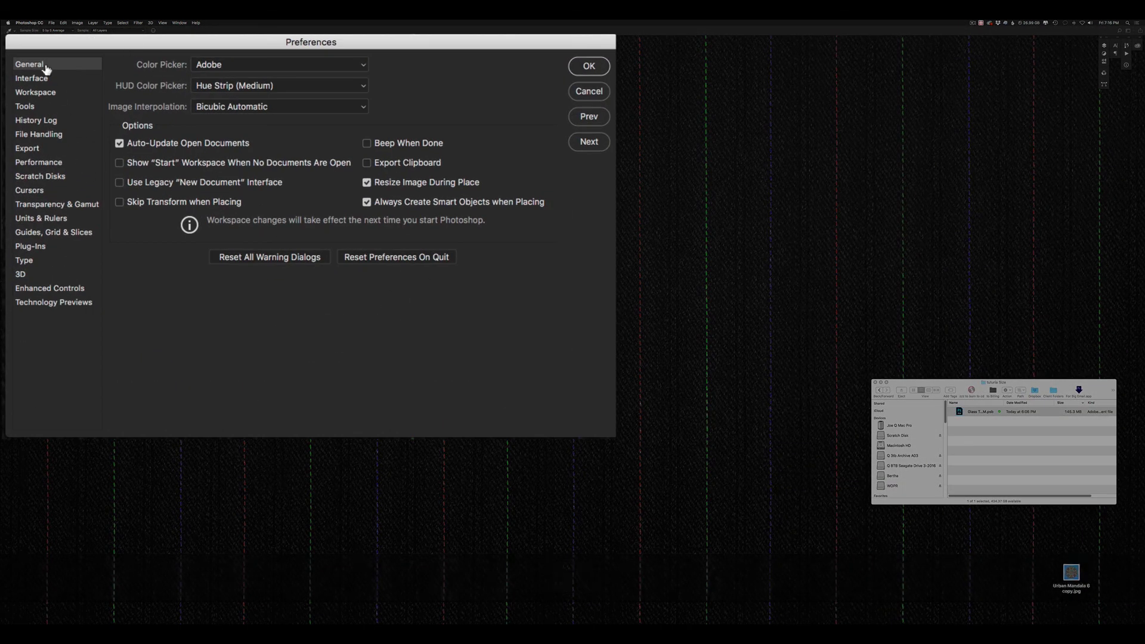
pyautogui.click(44, 93)
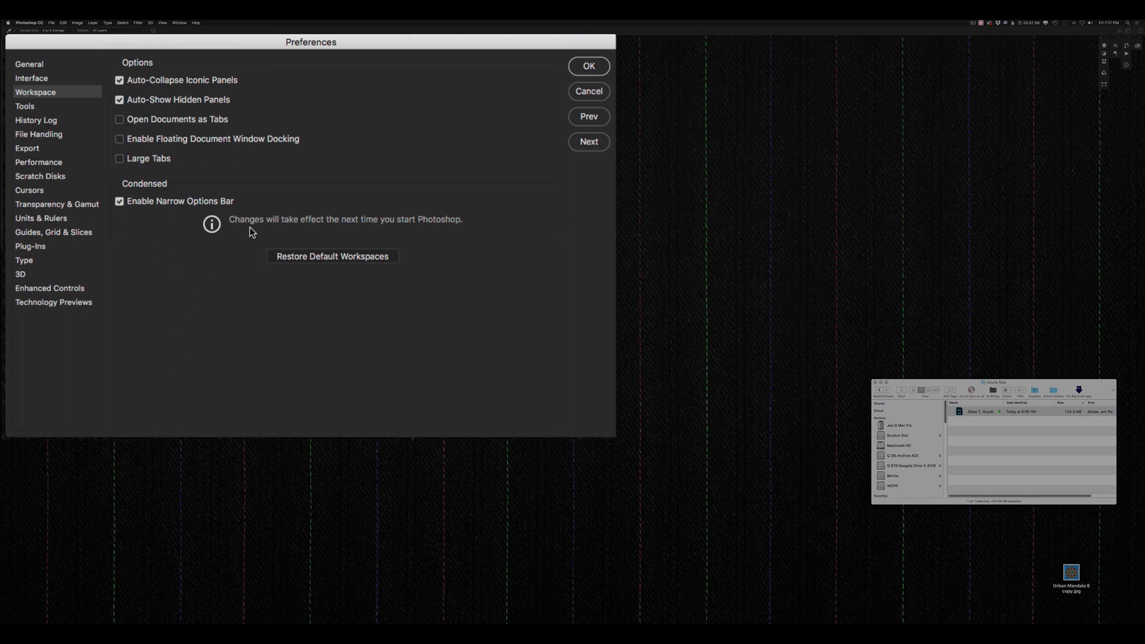
pyautogui.click(52, 108)
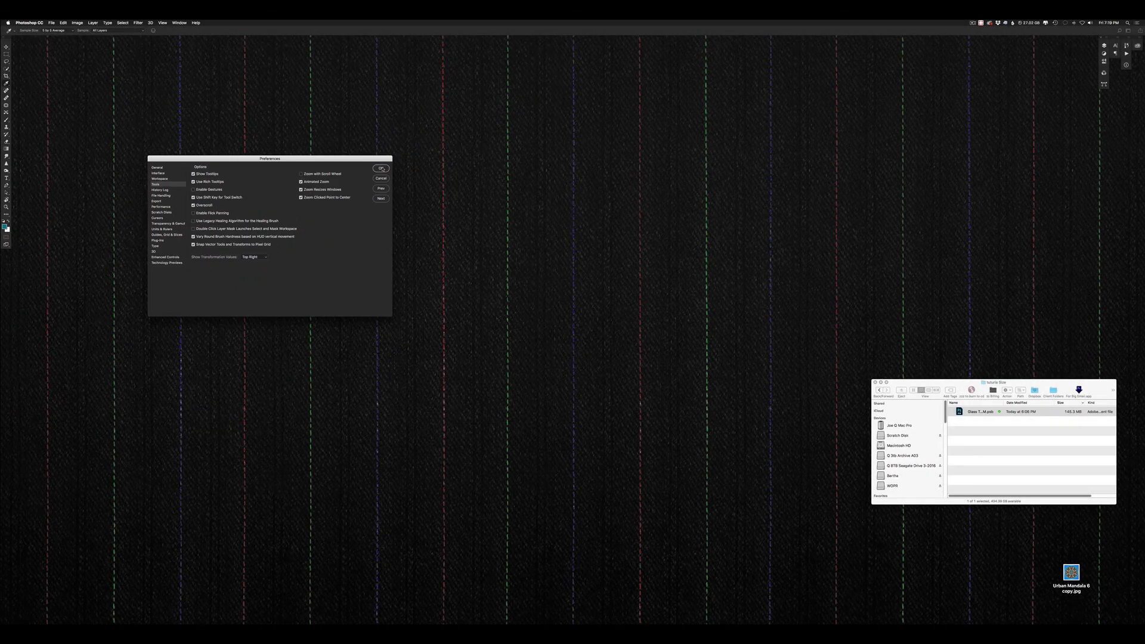
pyautogui.click(383, 168)
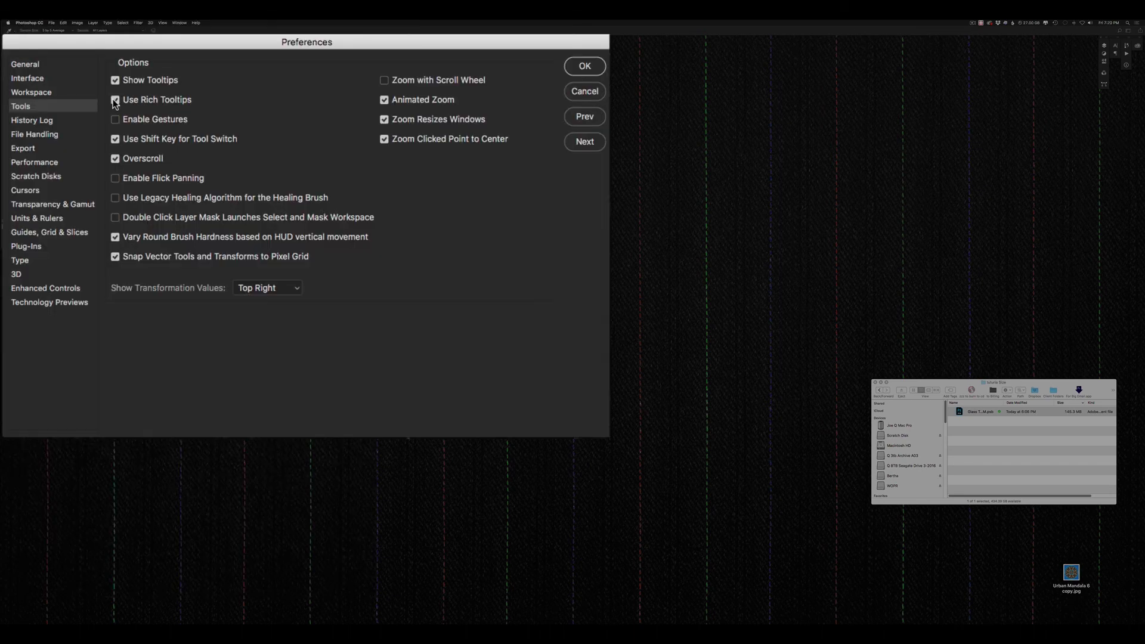
# Turn off Use Rich Tooltips in the Tools preferences and open the Urban Mandala image from the desktop
pyautogui.click(115, 100)
pyautogui.press('Return')
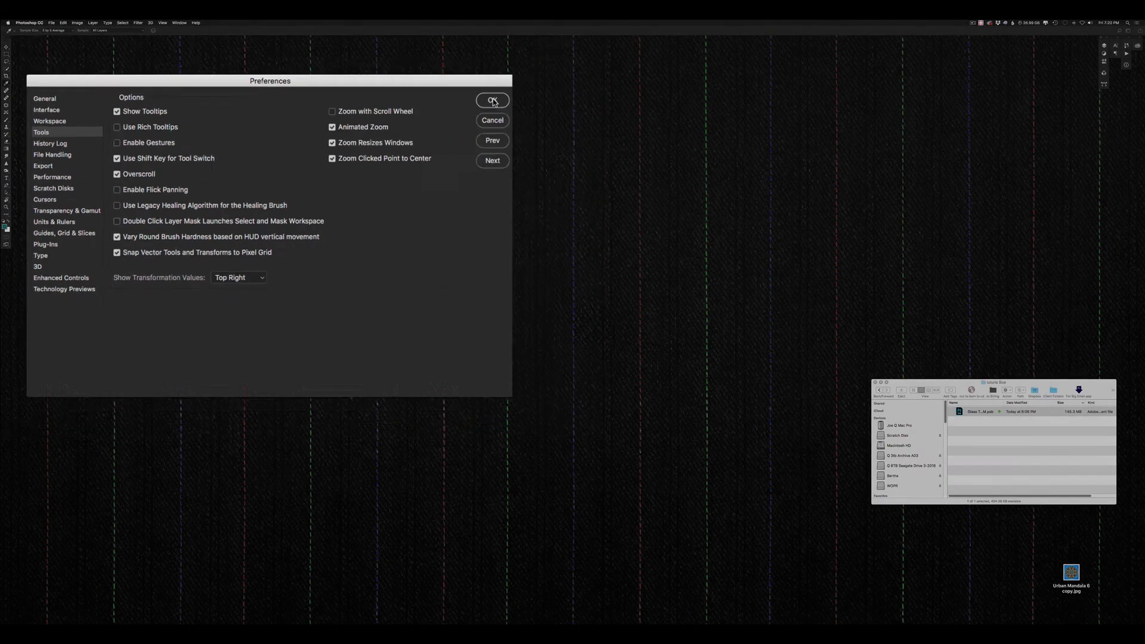
pyautogui.click(1071, 573)
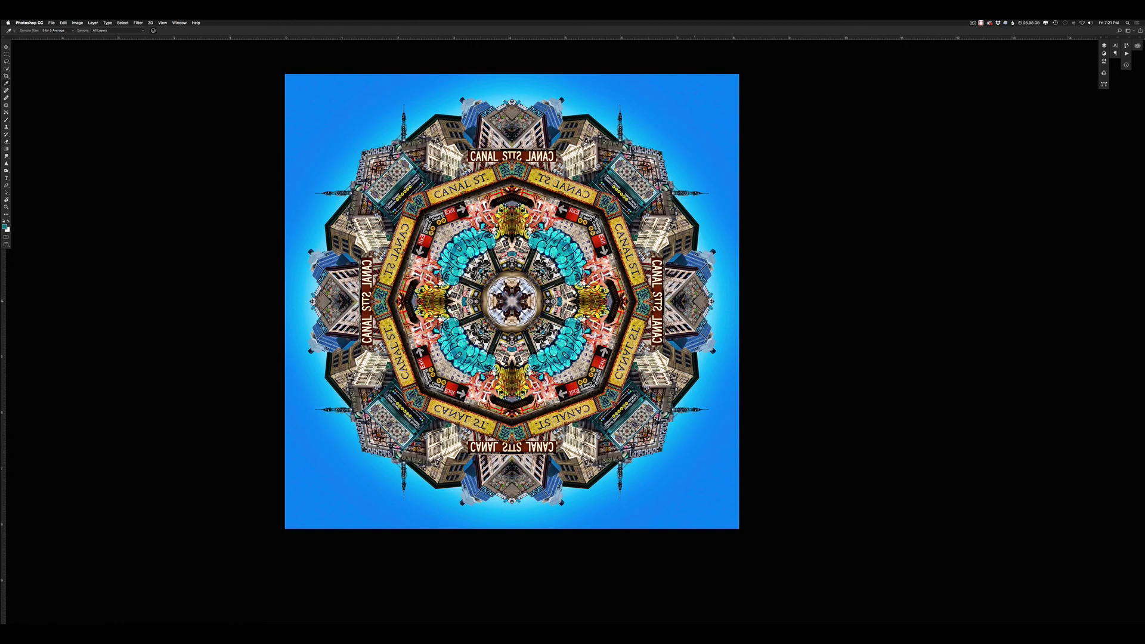
# Draw a path with the Pen tool, placing anchor points in the empty area beyond the mandala image's edges
pyautogui.moveTo(539, 311); pyautogui.dragTo(491, 373)
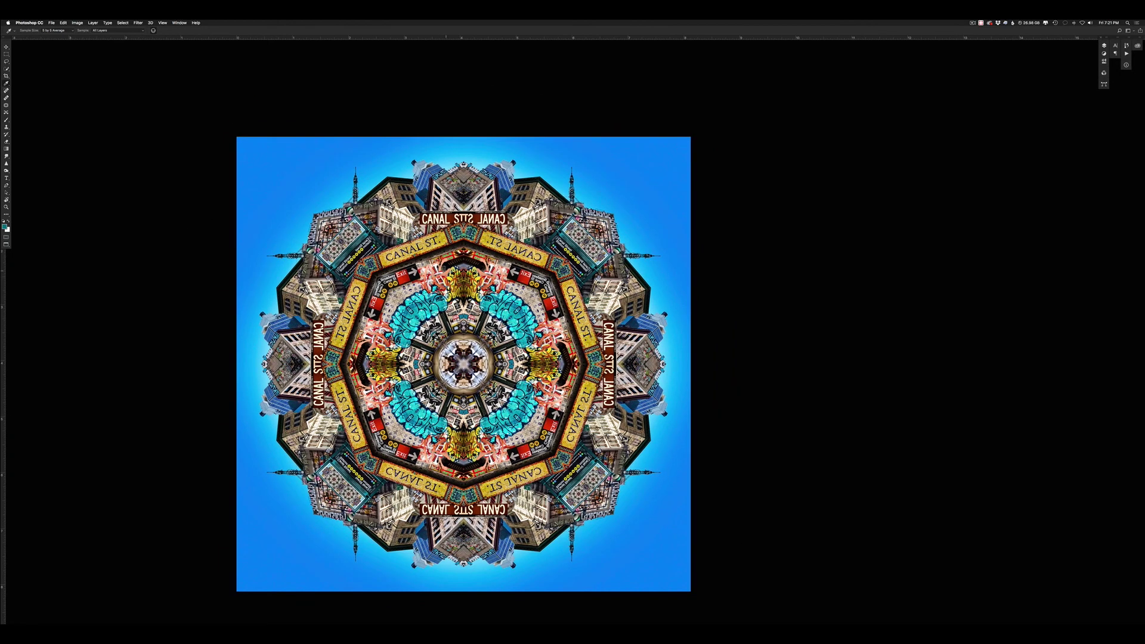
pyautogui.press('p')
pyautogui.click(932, 65)
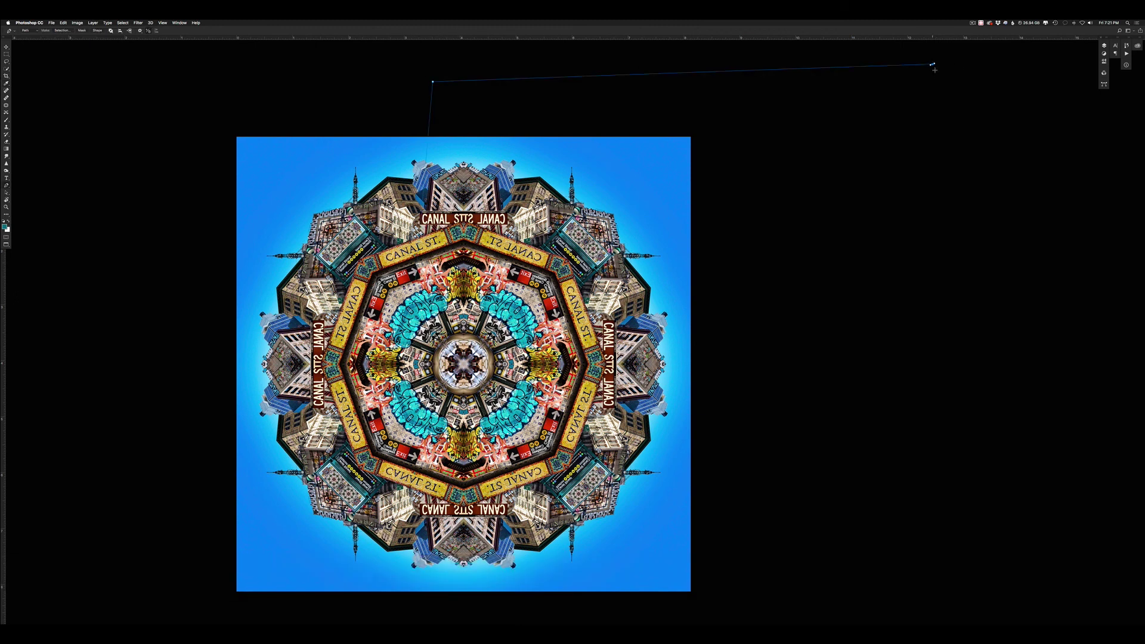
pyautogui.click(904, 362)
# Examine how overscroll lets the mandala image be moved past the window edges at different zoom levels
pyautogui.press('space')
pyautogui.moveTo(678, 385); pyautogui.dragTo(616, 208)
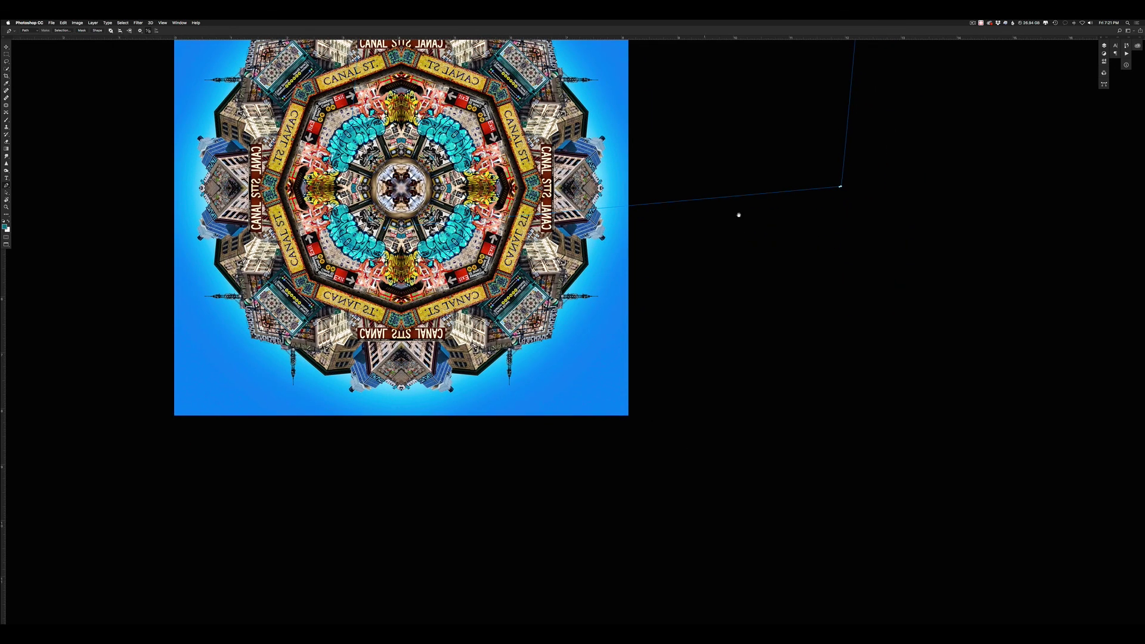
pyautogui.press('space')
pyautogui.moveTo(629, 467); pyautogui.dragTo(539, 292)
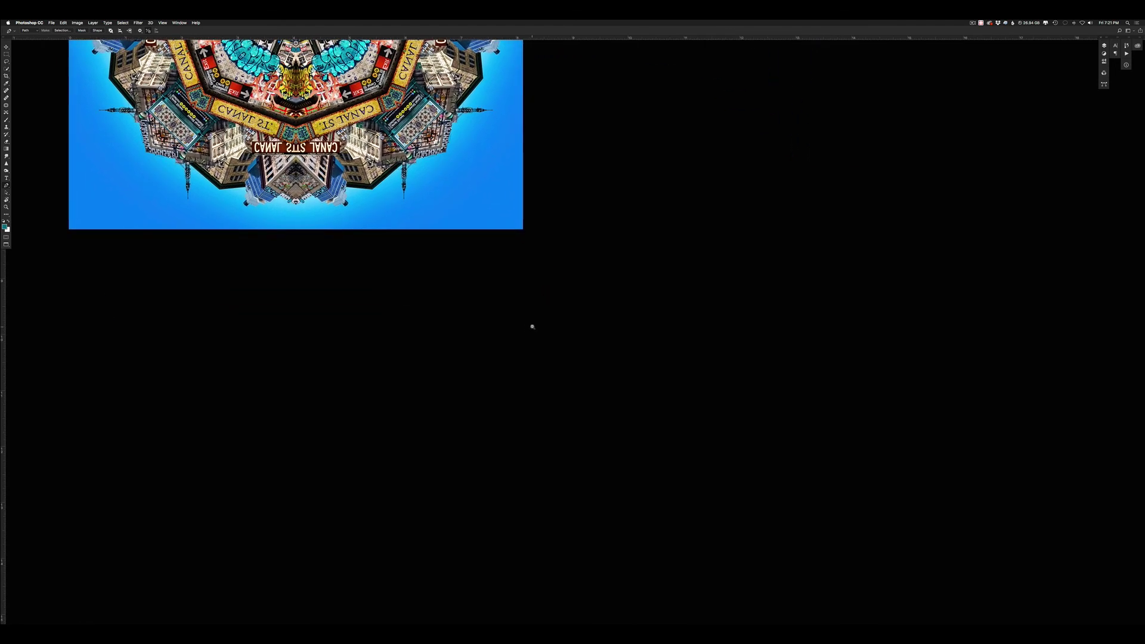
pyautogui.press('super+minus')
pyautogui.moveTo(581, 253); pyautogui.dragTo(688, 421)
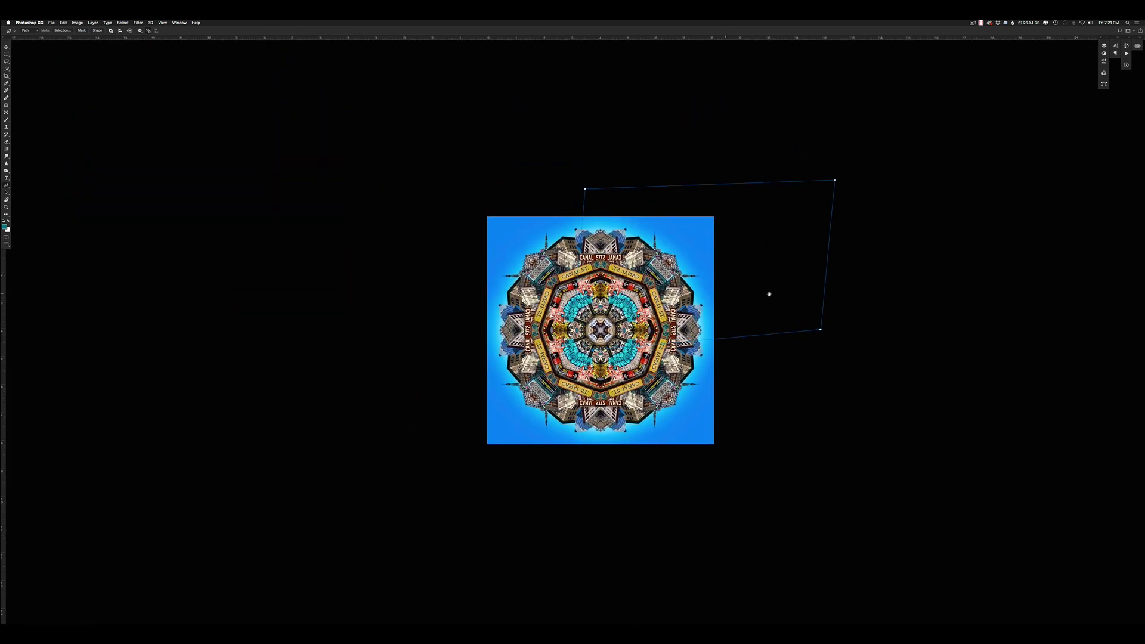
pyautogui.moveTo(767, 294); pyautogui.dragTo(1051, 159)
pyautogui.moveTo(512, 362); pyautogui.dragTo(54, 421)
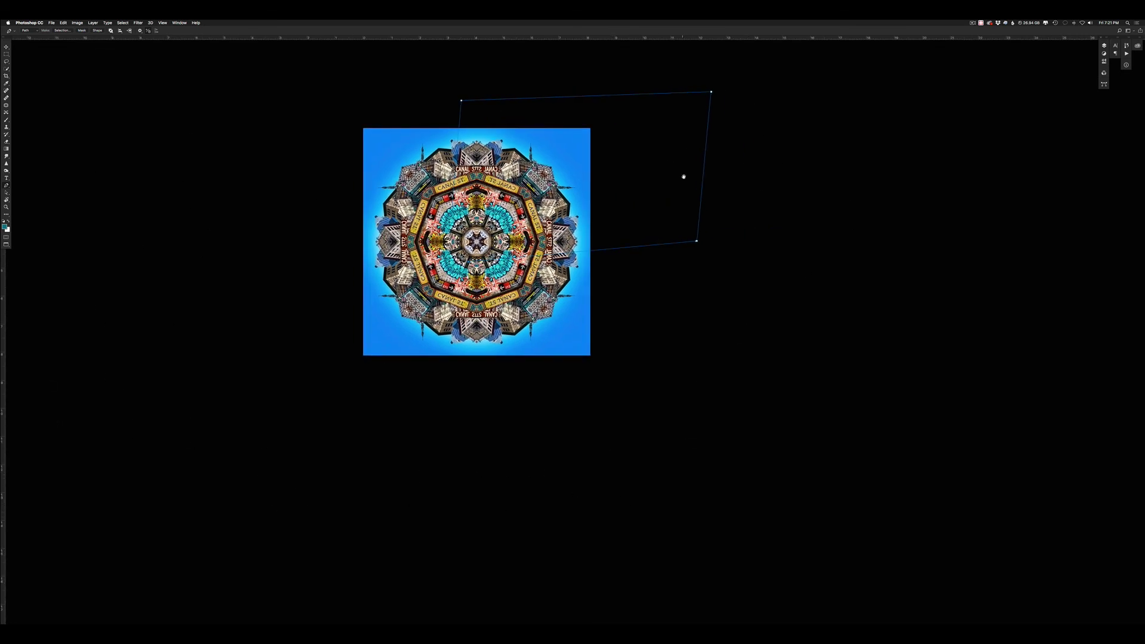
# Close the mandala image and turn on Enable Flick Panning in the Tools preferences
pyautogui.press('super')
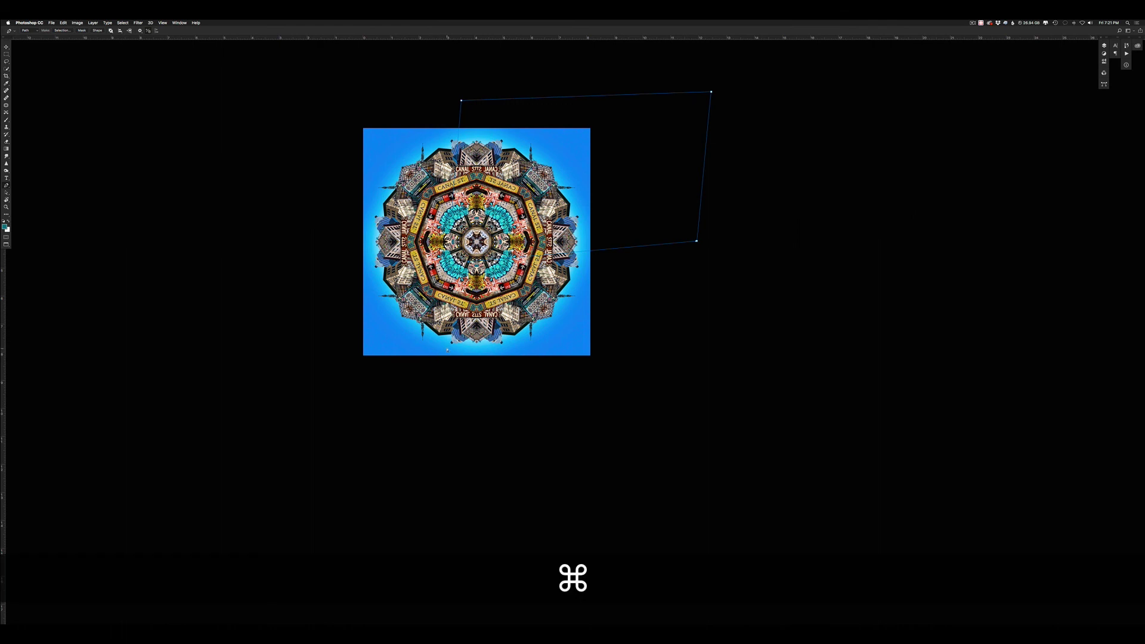
pyautogui.press('super+k')
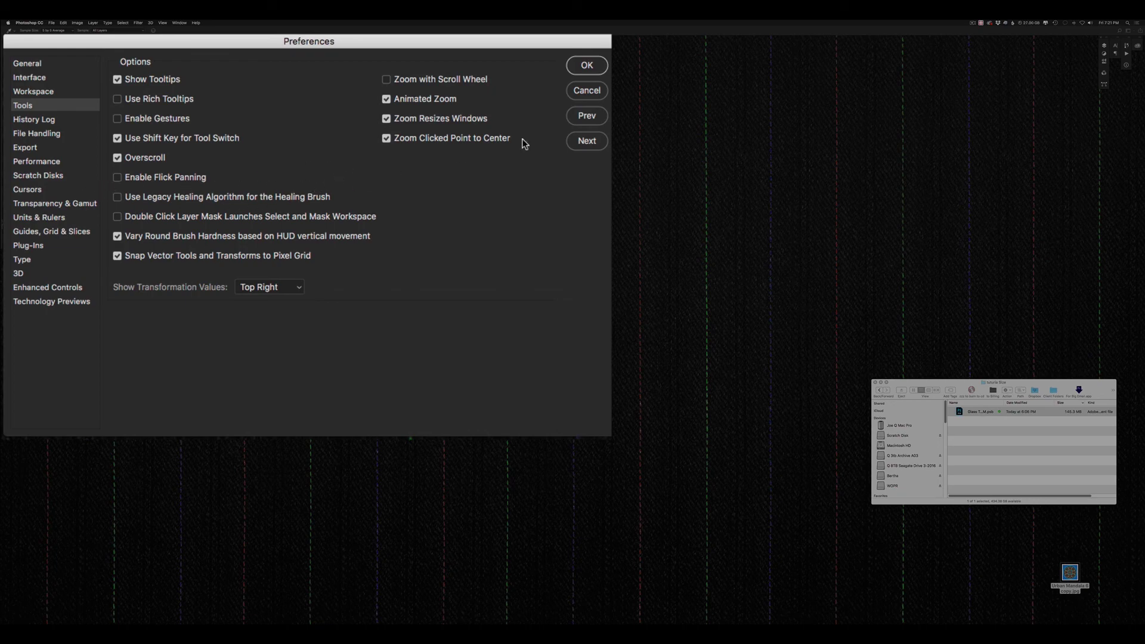
pyautogui.click(588, 65)
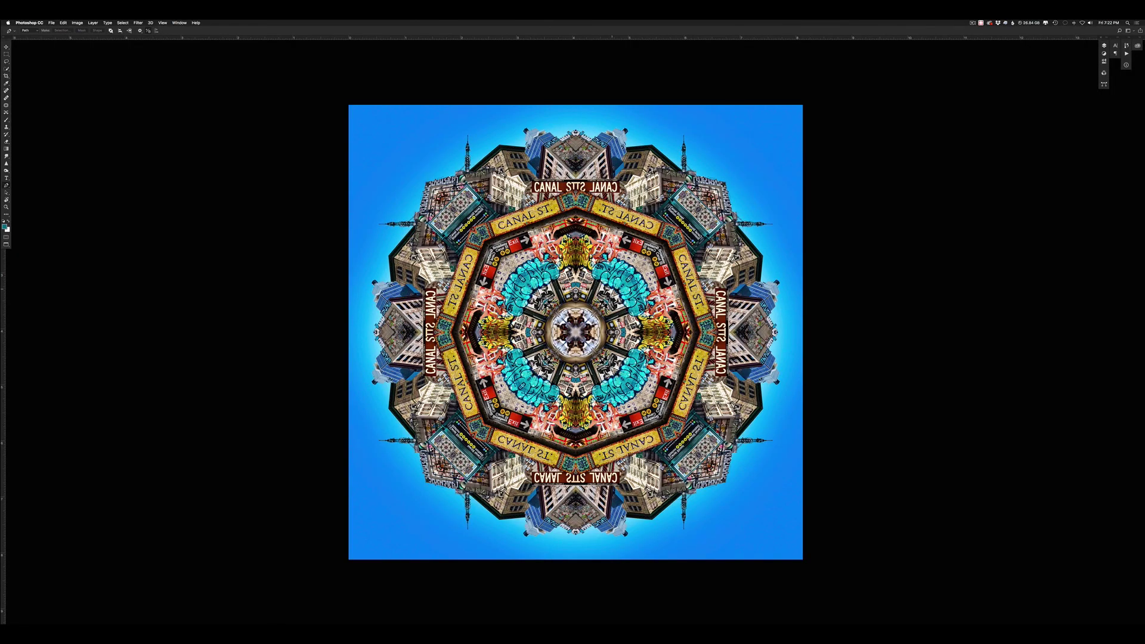
# Examine flick panning by flinging the reopened mandala image in several directions and refitting it to the screen
pyautogui.press('space')
pyautogui.moveTo(612, 288); pyautogui.dragTo(311, 355)
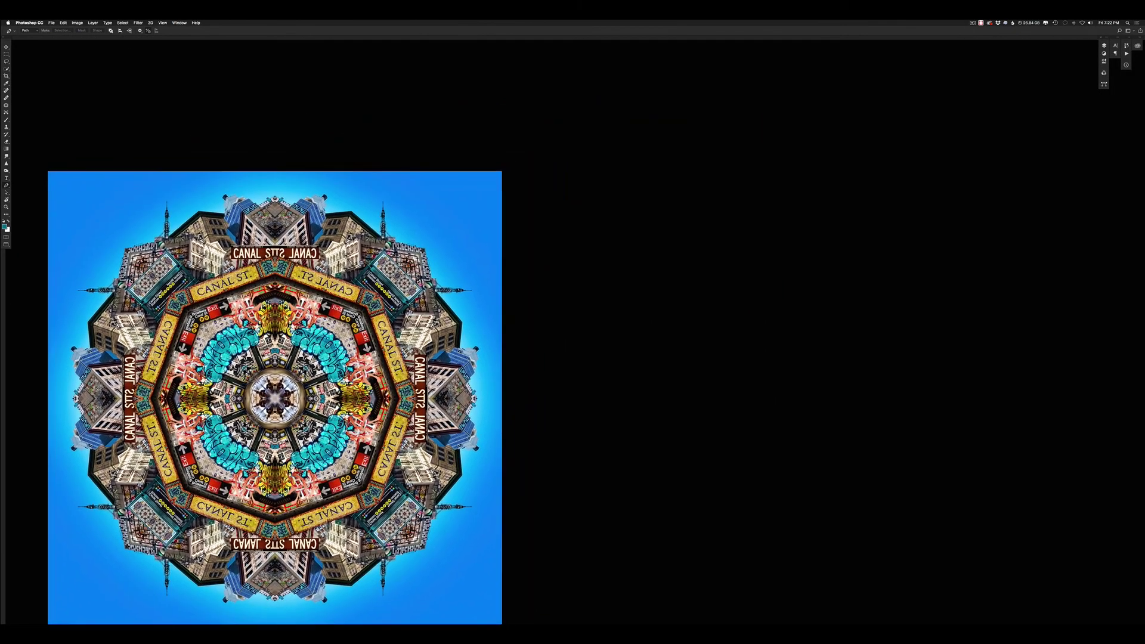
pyautogui.moveTo(510, 306); pyautogui.dragTo(954, 164)
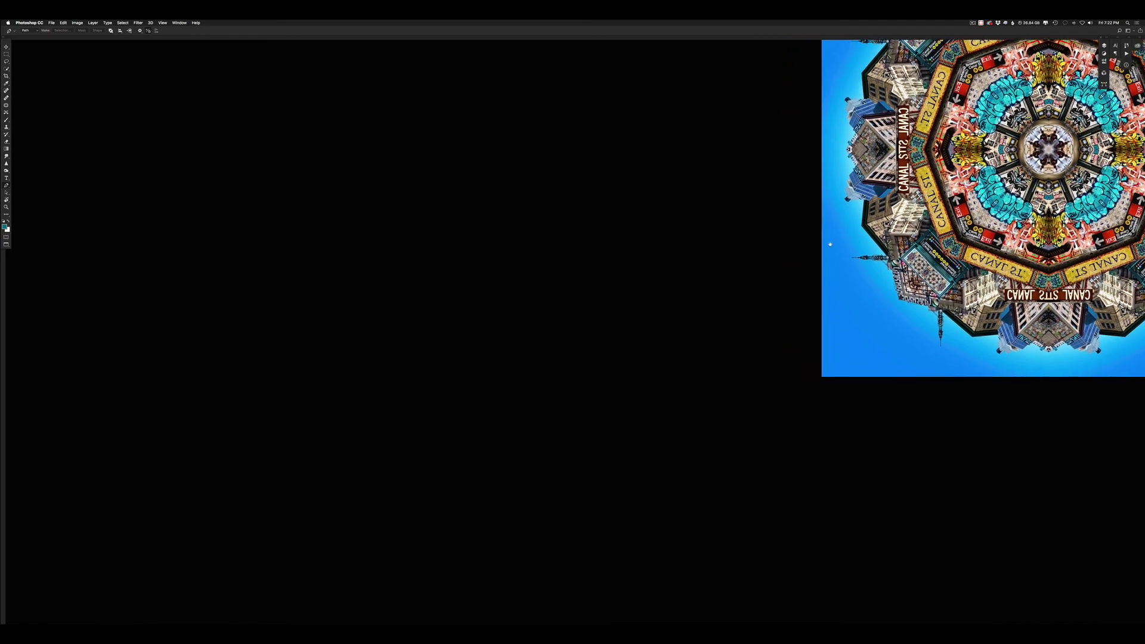
pyautogui.moveTo(1062, 264); pyautogui.dragTo(334, 262)
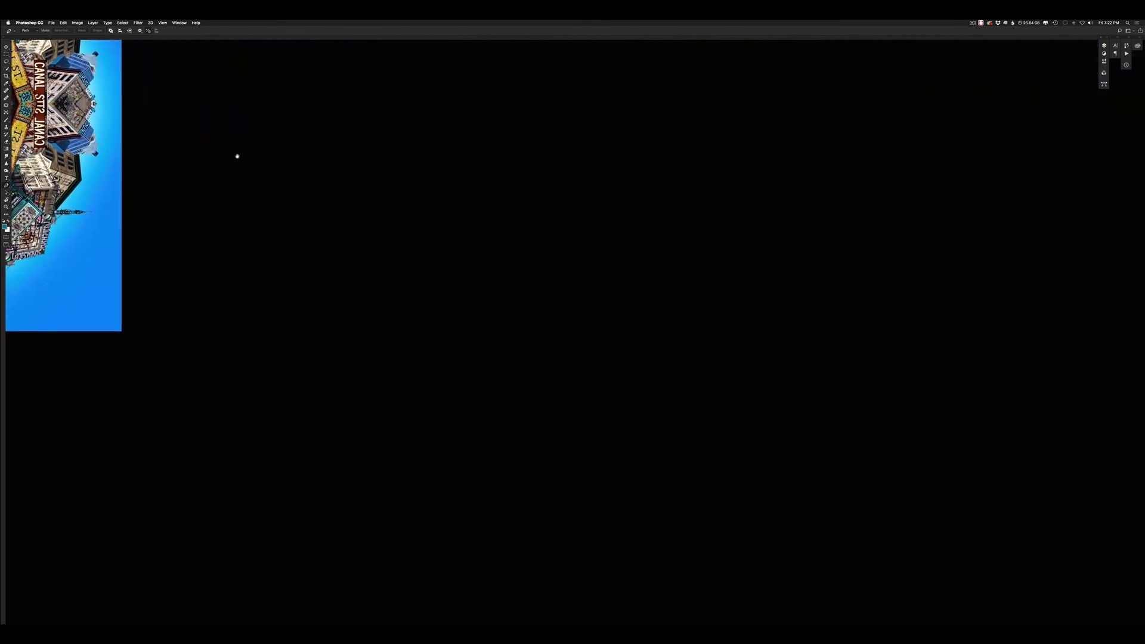
pyautogui.press('super+0')
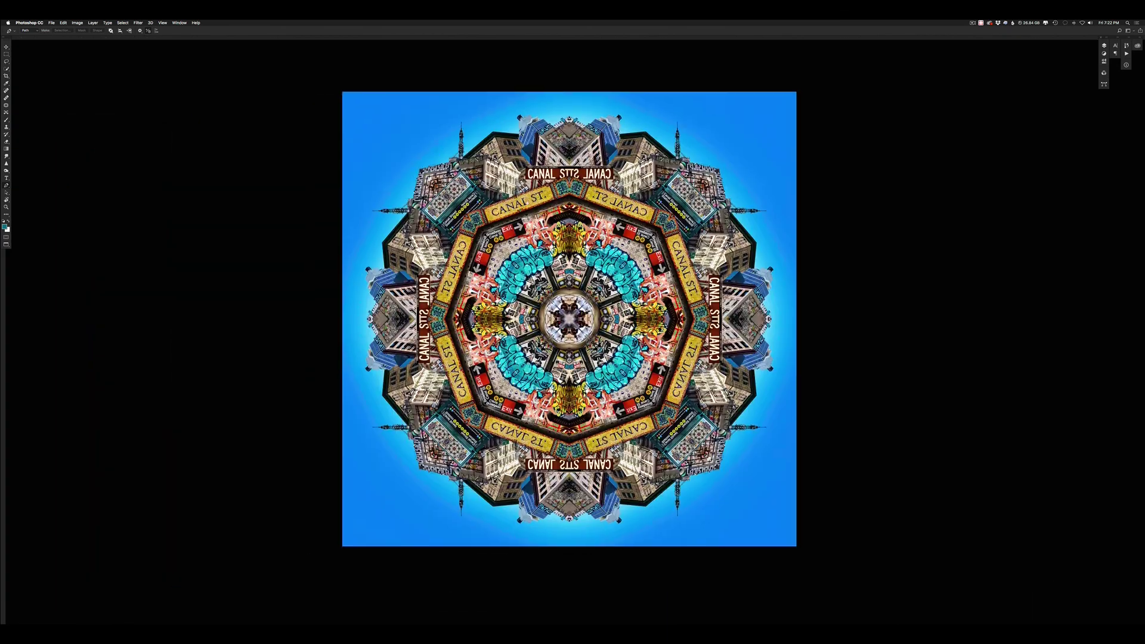
pyautogui.moveTo(279, 243); pyautogui.dragTo(230, 211)
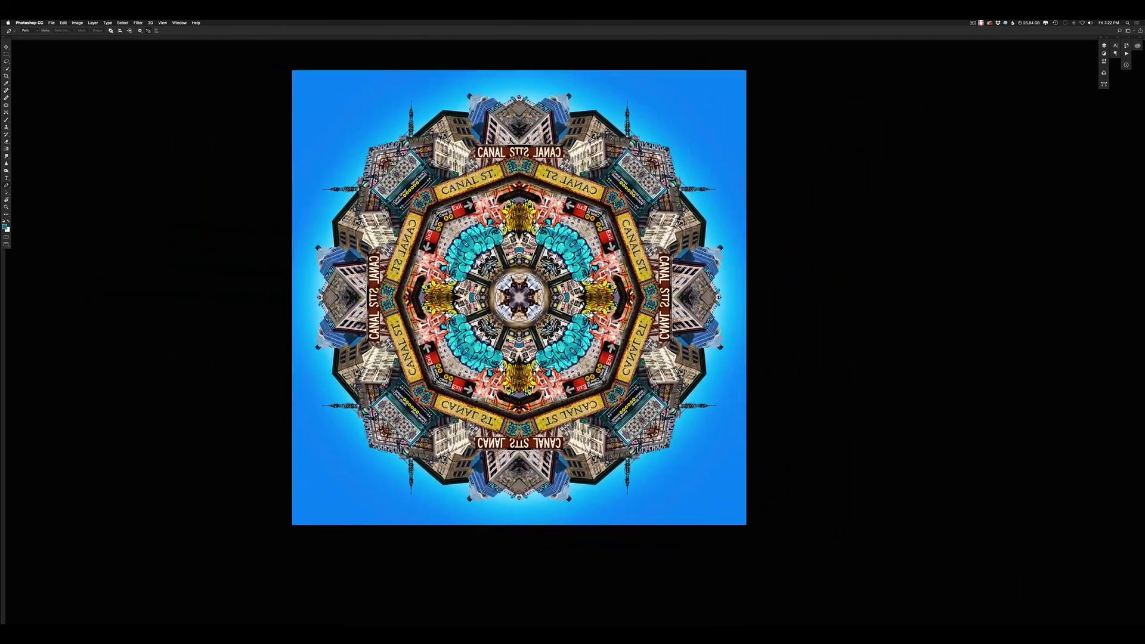
pyautogui.moveTo(540, 194); pyautogui.dragTo(601, 152)
pyautogui.moveTo(749, 148); pyautogui.dragTo(662, 217)
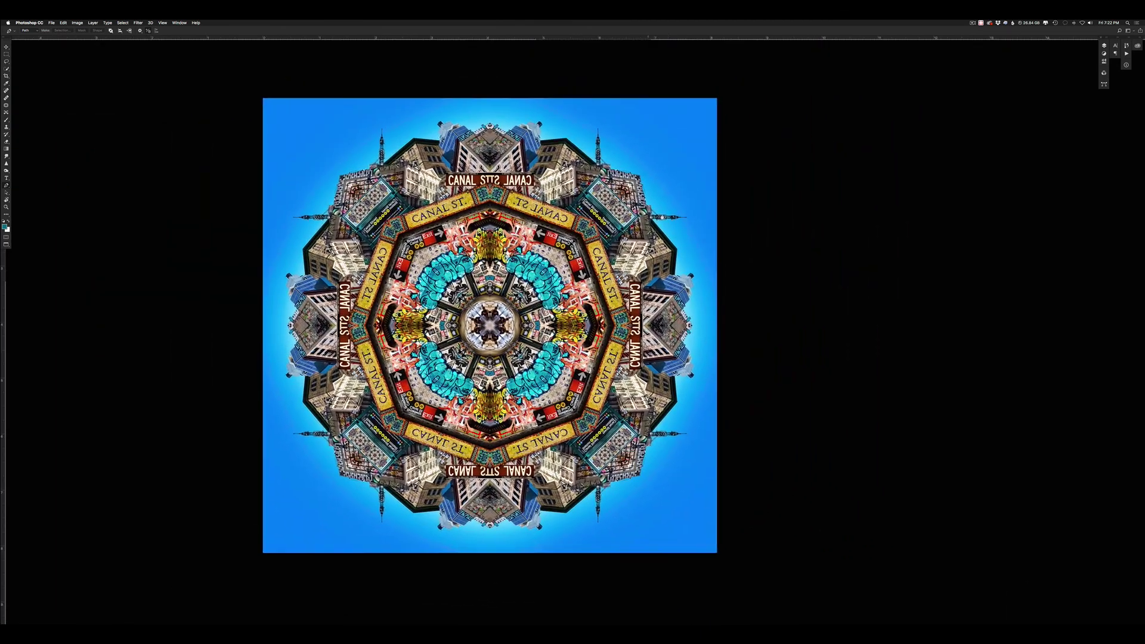
pyautogui.moveTo(797, 272); pyautogui.dragTo(243, 316)
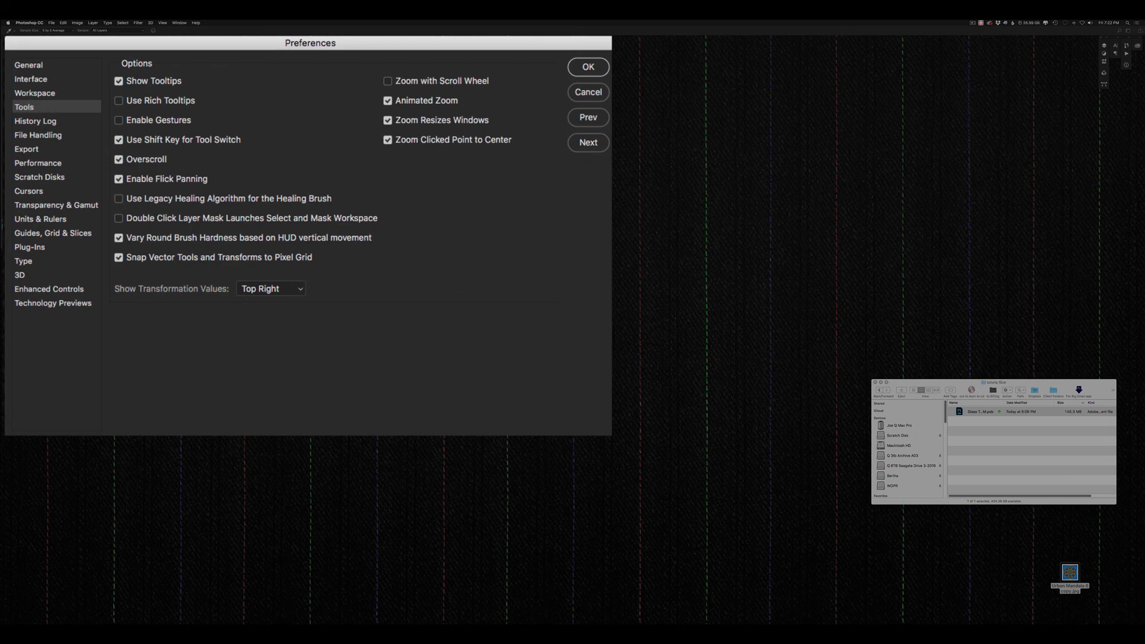
# Turn off Enable Flick Panning in the Tools preferences and confirm the change
pyautogui.click(119, 180)
pyautogui.click(587, 67)
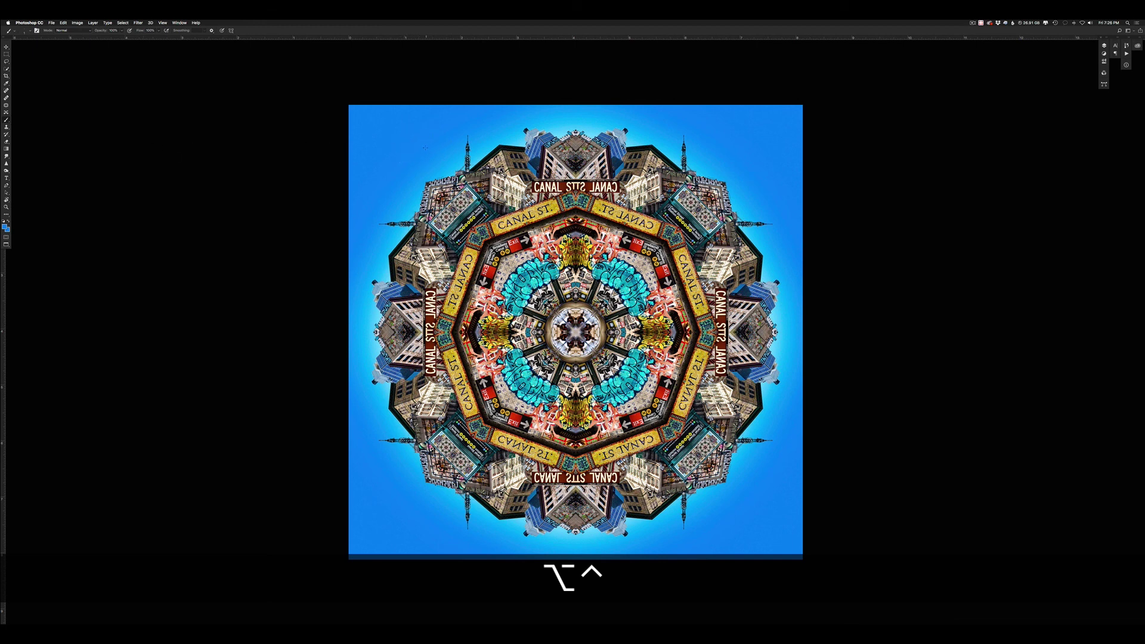
# Vary the brush size and hardness with the on-canvas HUD over the mandala image, and close the image
pyautogui.moveTo(421, 151)
pyautogui.mouseDown()
pyautogui.moveTo(455, 157)
pyautogui.moveTo(427, 157)
pyautogui.moveTo(446, 118)
pyautogui.mouseUp()
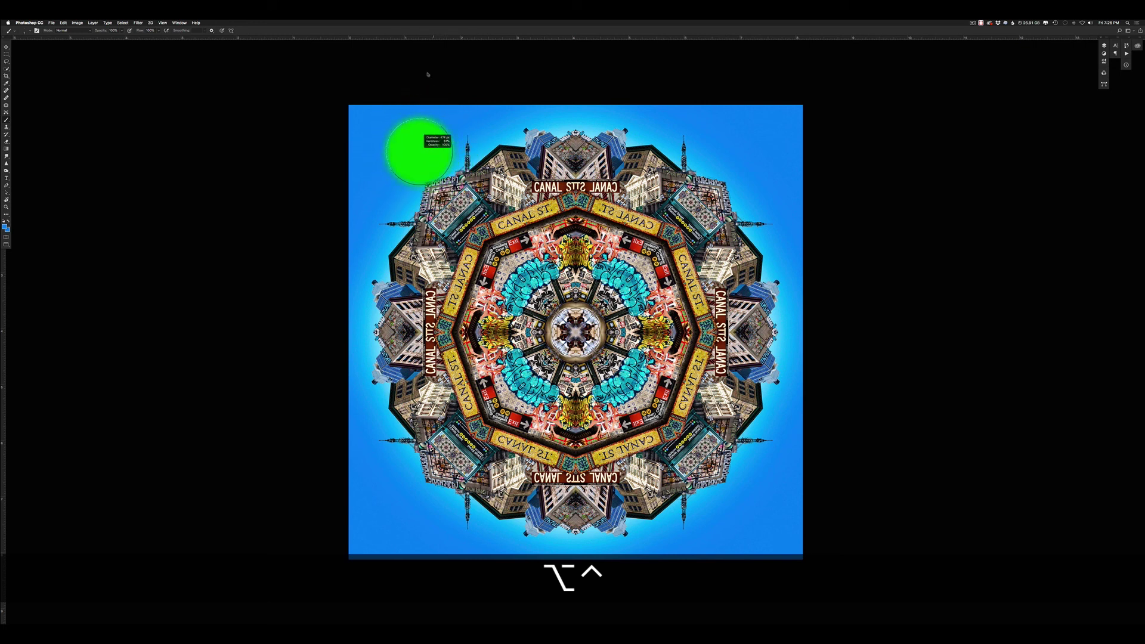
pyautogui.moveTo(428, 74)
pyautogui.mouseDown()
pyautogui.moveTo(423, 47)
pyautogui.moveTo(423, 155)
pyautogui.moveTo(424, 66)
pyautogui.moveTo(424, 155)
pyautogui.moveTo(435, 72)
pyautogui.moveTo(416, 102)
pyautogui.mouseUp()
pyautogui.moveTo(417, 296)
pyautogui.mouseDown()
pyautogui.moveTo(452, 261)
pyautogui.moveTo(413, 263)
pyautogui.mouseUp()
pyautogui.moveTo(440, 392)
pyautogui.mouseDown()
pyautogui.moveTo(523, 345)
pyautogui.moveTo(487, 317)
pyautogui.moveTo(539, 320)
pyautogui.mouseUp()
pyautogui.moveTo(778, 213)
pyautogui.mouseDown()
pyautogui.moveTo(491, 318)
pyautogui.moveTo(507, 324)
pyautogui.moveTo(423, 323)
pyautogui.mouseUp()
pyautogui.moveTo(233, 374)
pyautogui.mouseDown()
pyautogui.moveTo(519, 257)
pyautogui.moveTo(796, 199)
pyautogui.moveTo(651, 240)
pyautogui.moveTo(578, 283)
pyautogui.moveTo(378, 293)
pyautogui.mouseUp()
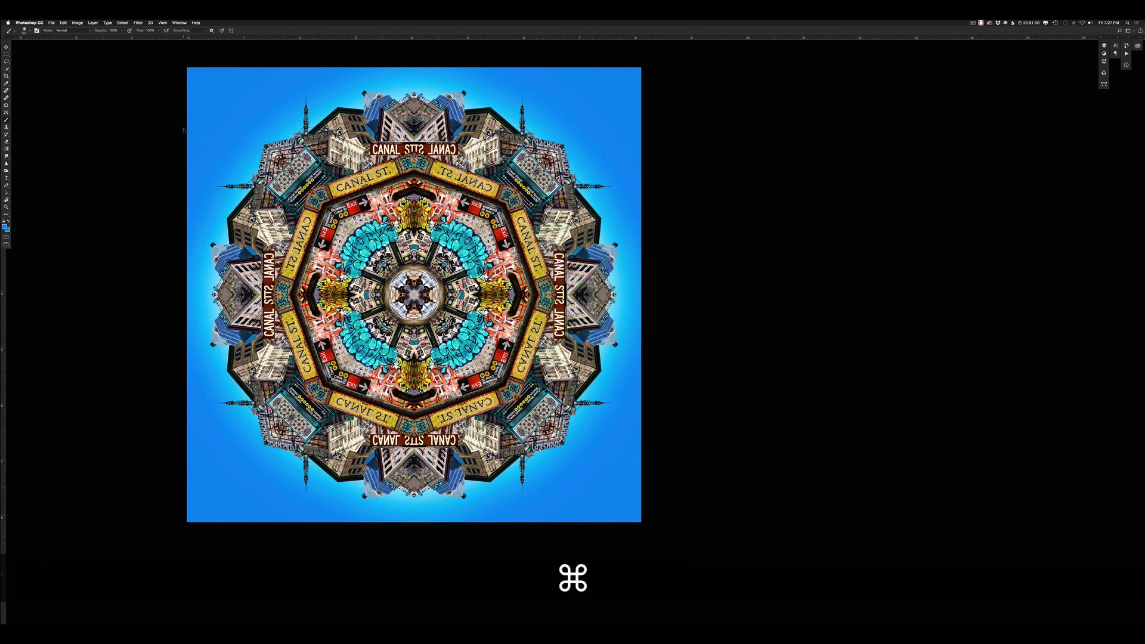
pyautogui.press('super+w')
# Review the options in the Tools and History Log preferences, and switch to the Notes app
pyautogui.press('super+k')
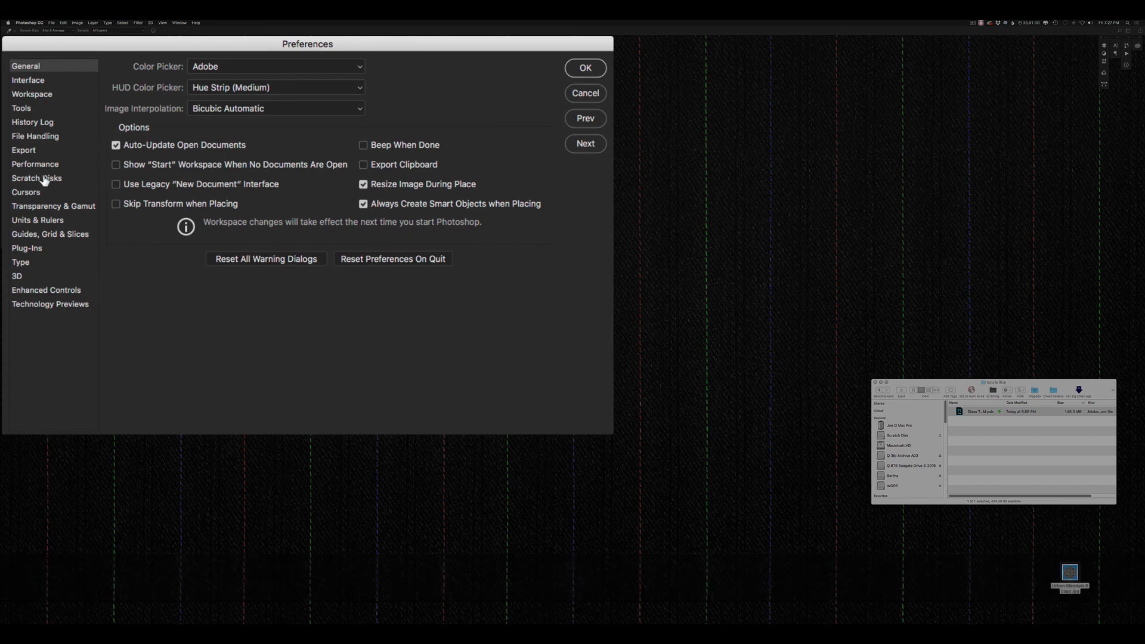
pyautogui.click(49, 113)
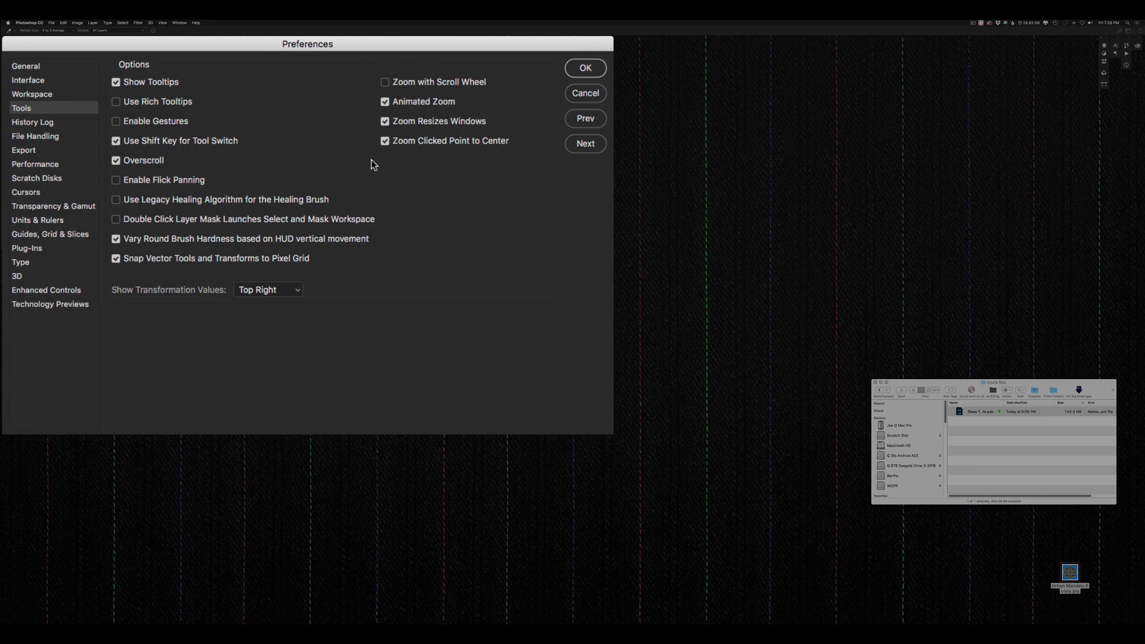
pyautogui.click(583, 141)
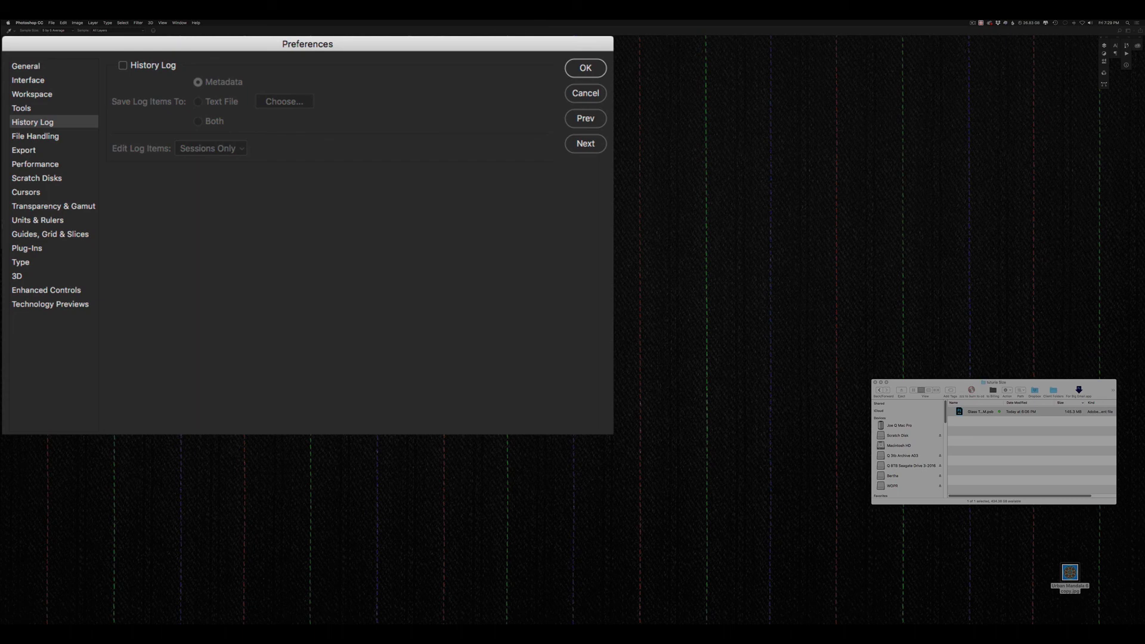
pyautogui.press('super+Tab')
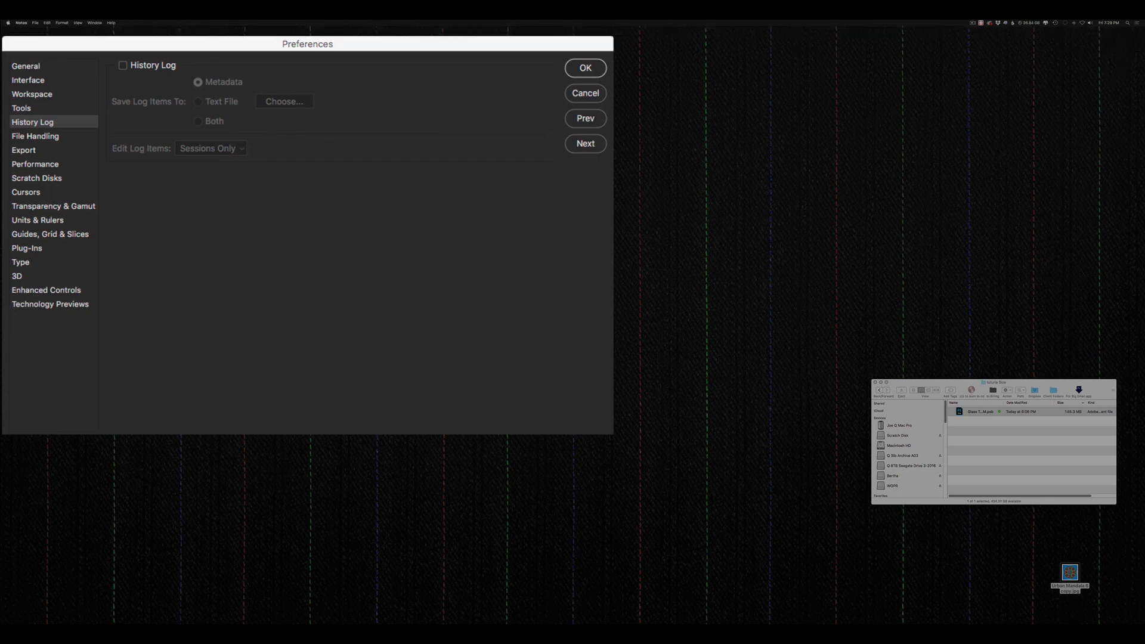